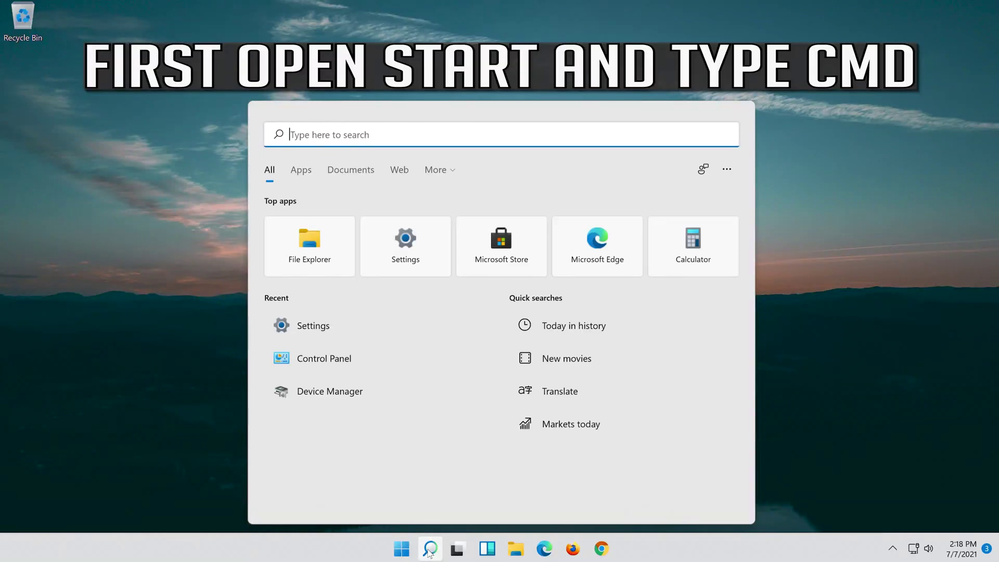
Search for cmd and launch Command Prompt as administrator, approving the UAC prompt.
type("cmd")
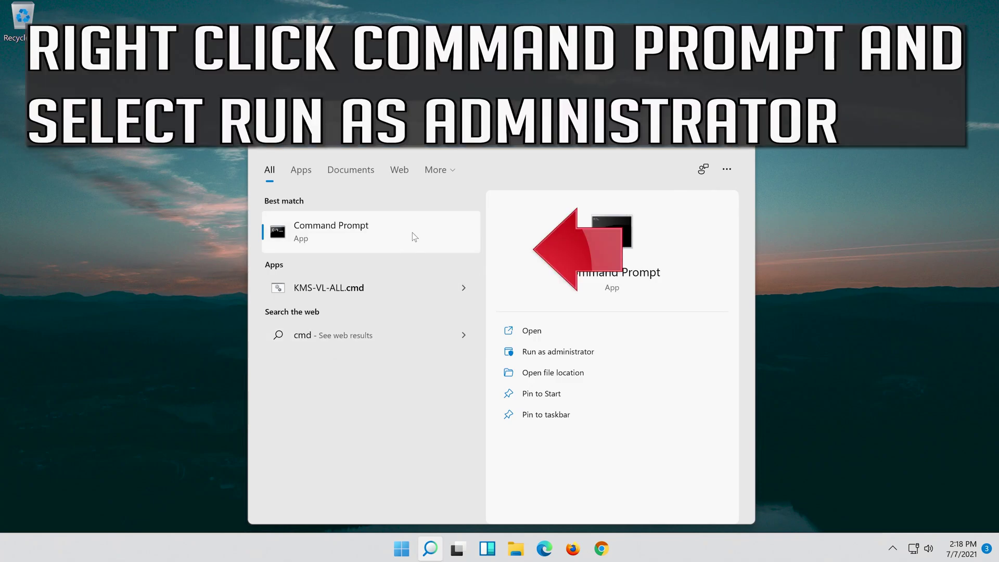
right_click(414, 237)
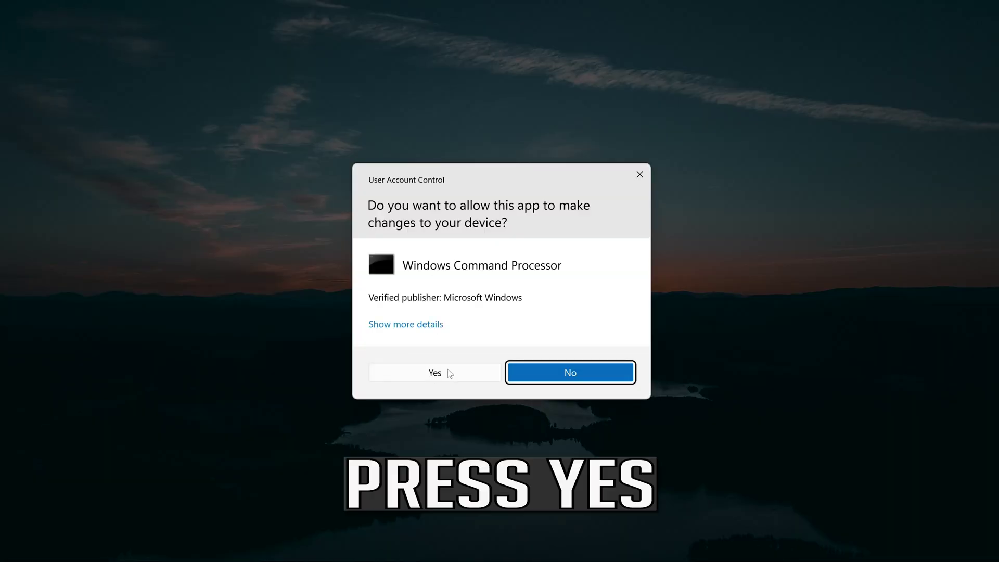
left_click(445, 371)
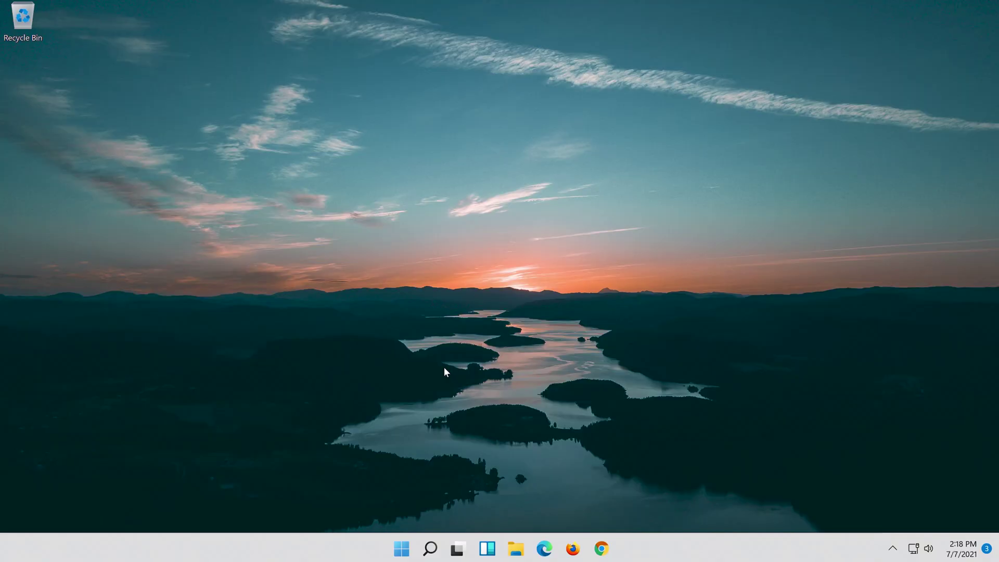
Run netsh int ip reset c:\resetlog.txt to reset the TCP/IP stack.
type("n")
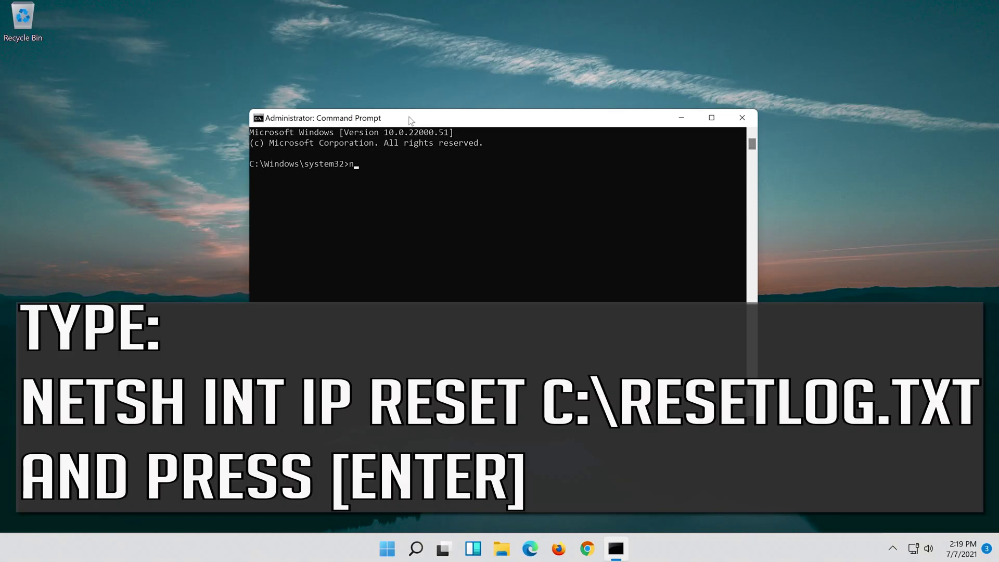
type("et")
type("sh")
type(" int ")
type("ip r")
type("ese")
type("t c:\\")
type("reset")
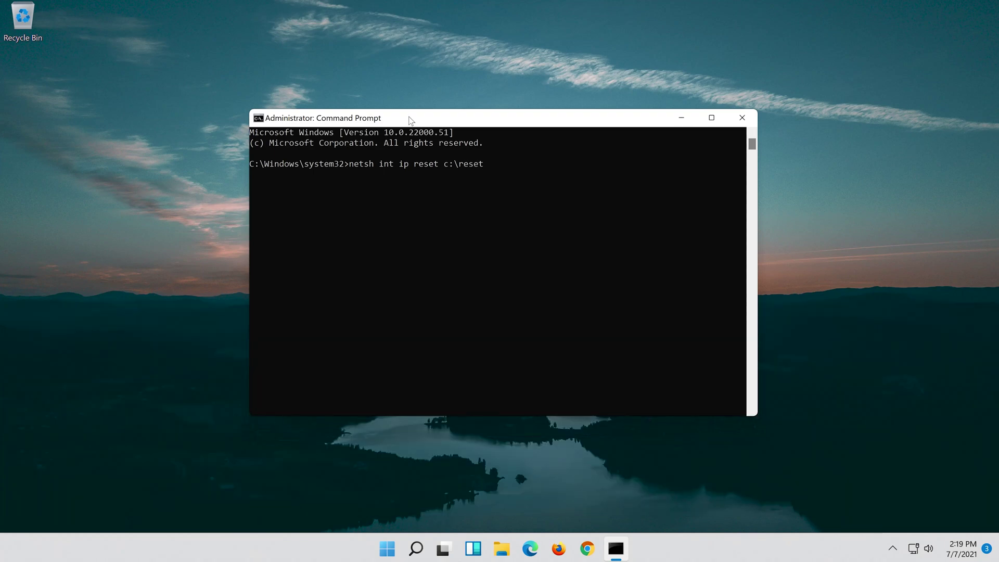
type("log.tx")
type("t")
key("Return")
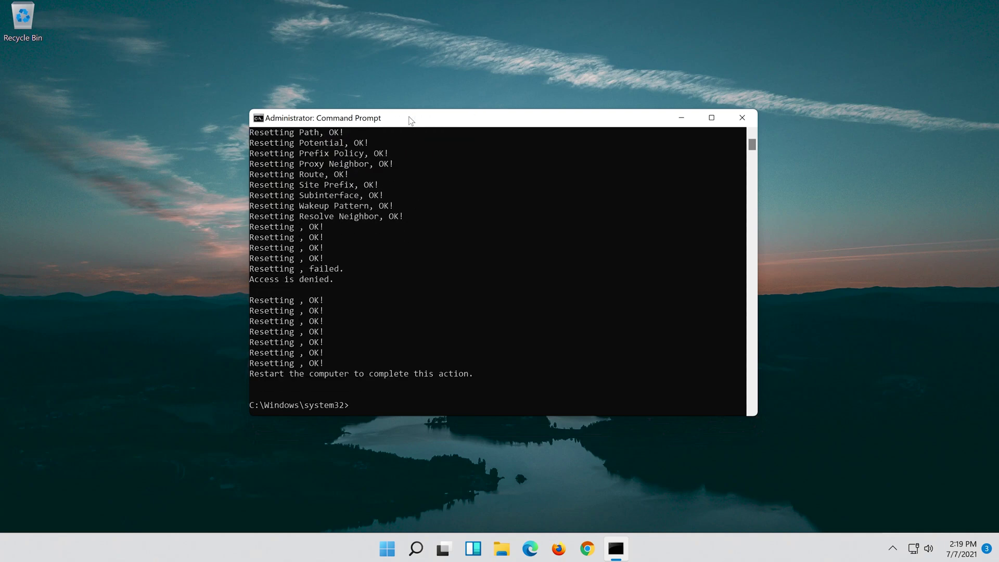
Run netsh winsock reset to reset the Winsock catalog.
type("netsh")
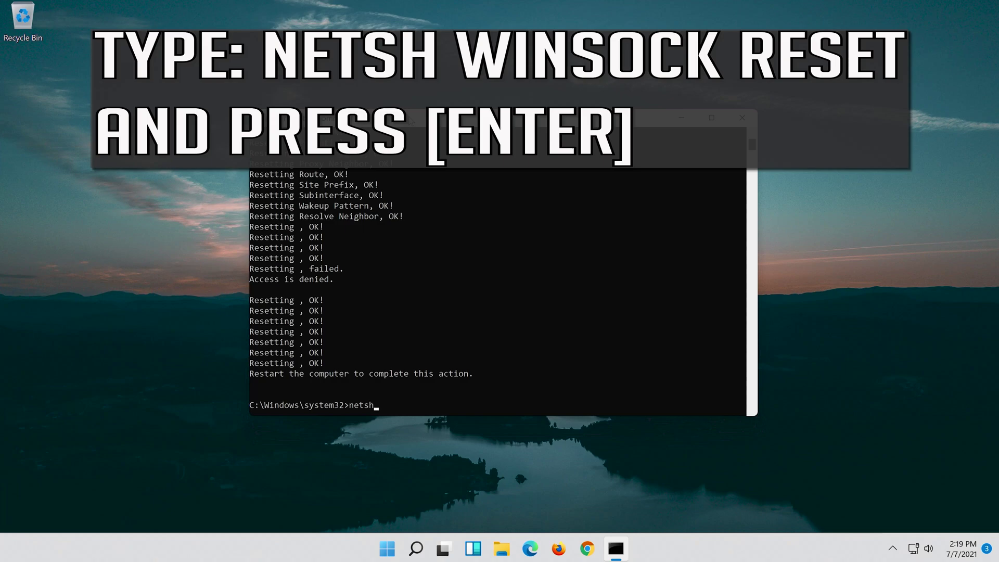
type(" wins")
type("oc")
type("k")
type(" reset")
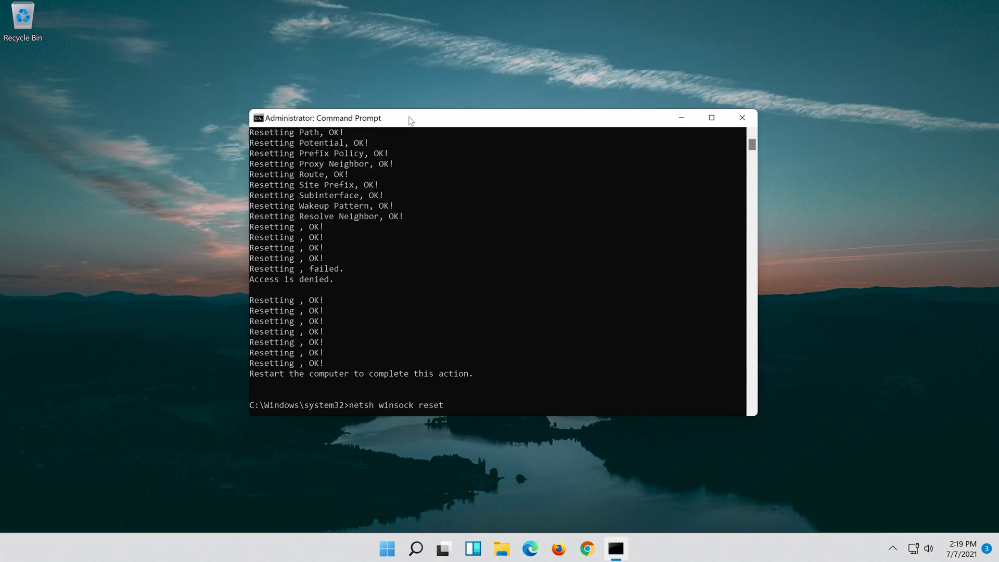
key("Return")
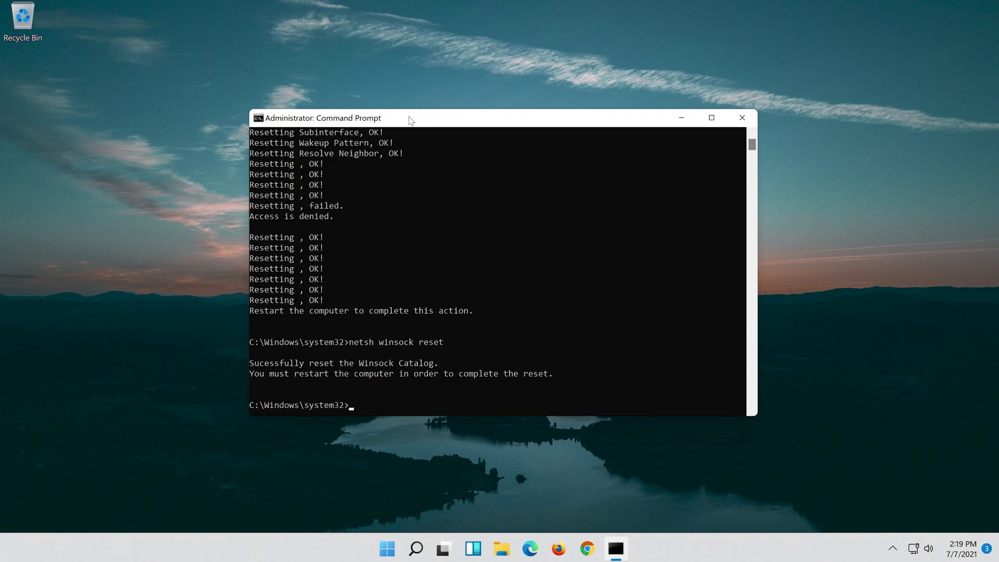
Run ipconfig /flushdns to flush the DNS resolver cache.
type("ipconfig /")
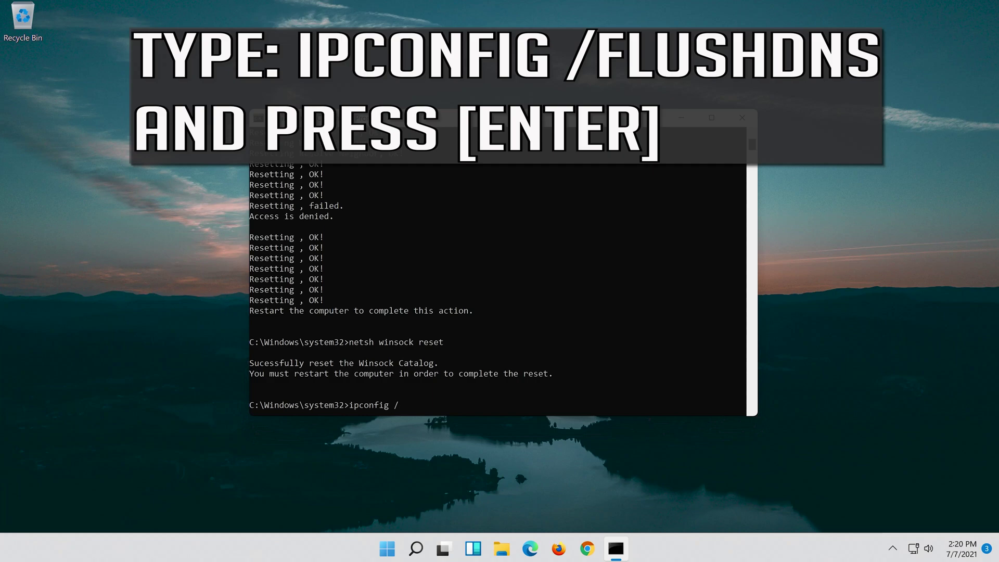
type("fl")
type("ushd")
type("ns")
key("Return")
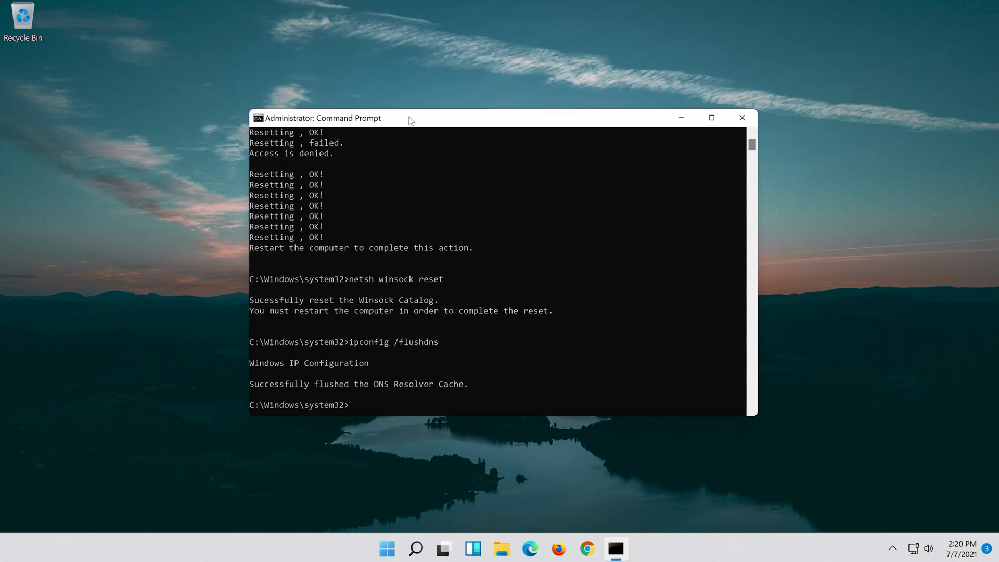
Exit the Command Prompt window.
type("e")
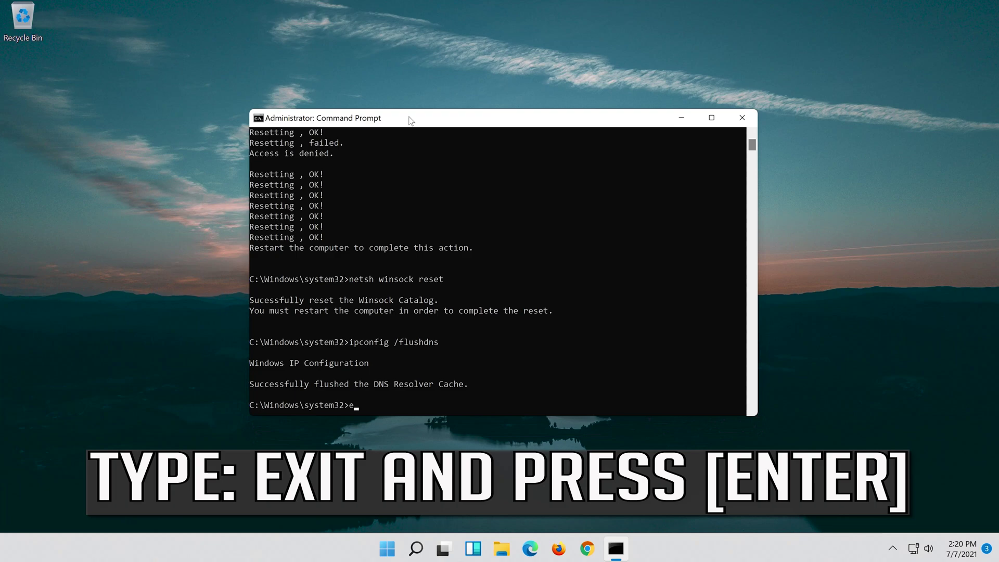
type("xit")
key("Return")
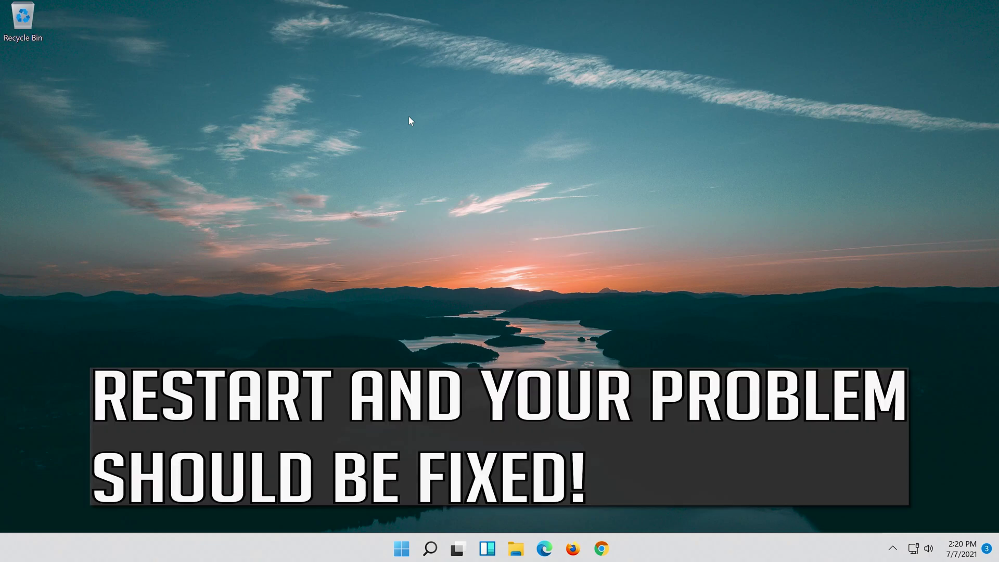
Restart the computer from the Start menu power options.
left_click(404, 549)
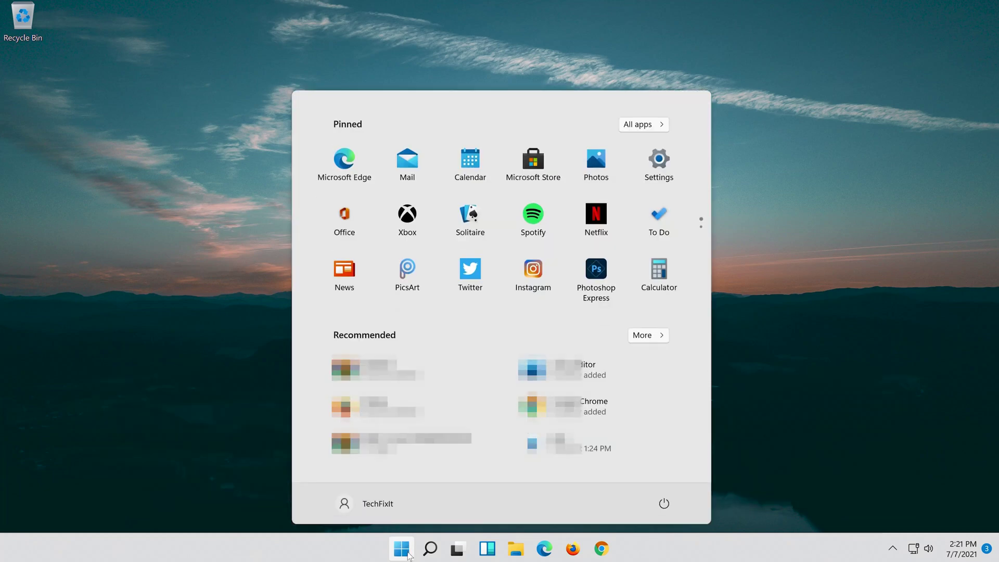
left_click(665, 504)
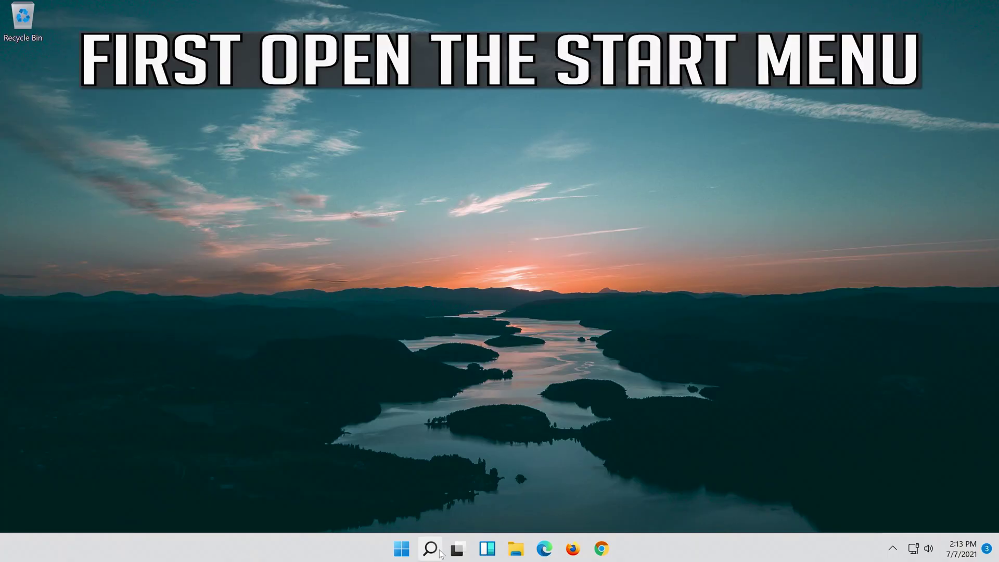
Search for 'settings' and launch the Settings app.
left_click(440, 553)
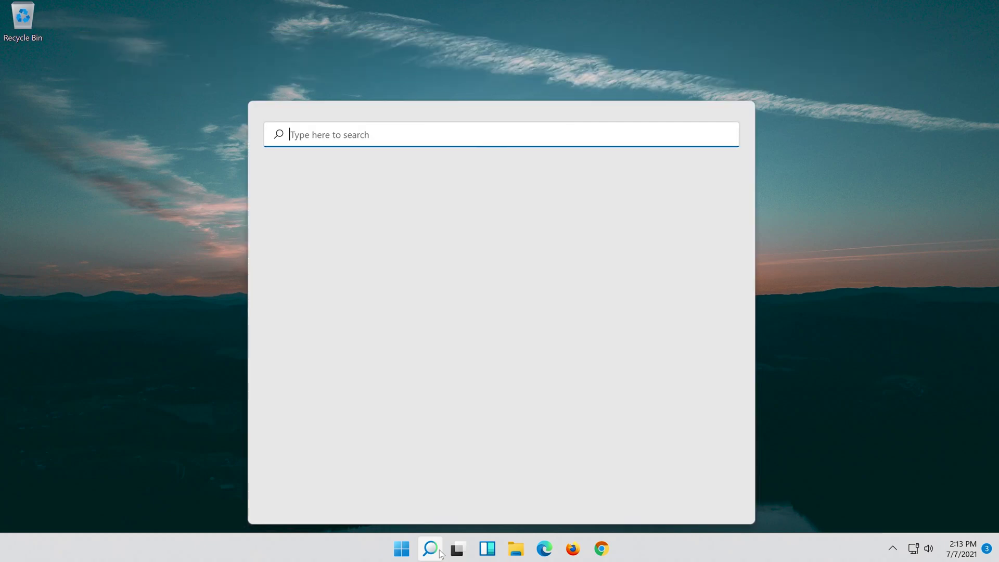
type("settings")
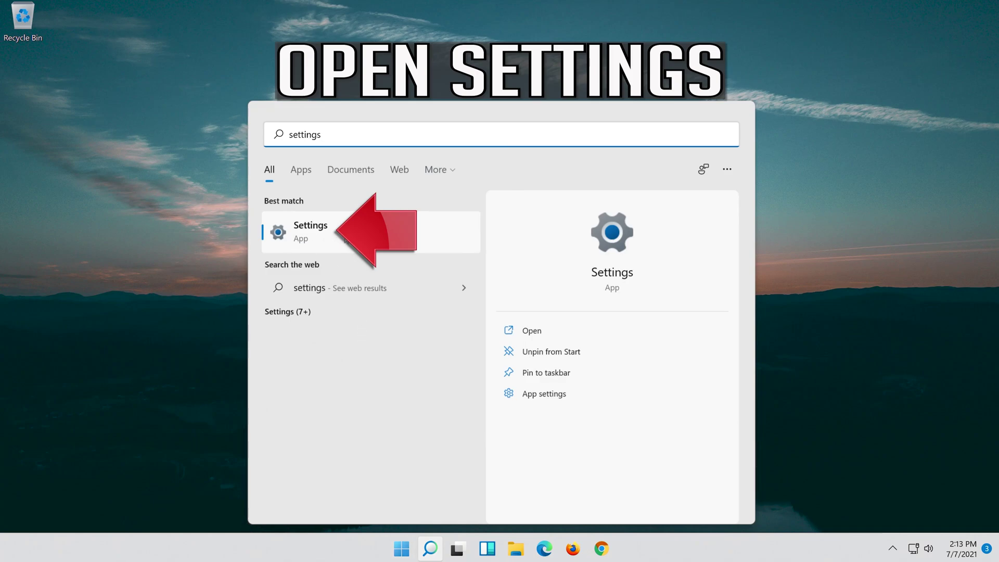
left_click(357, 239)
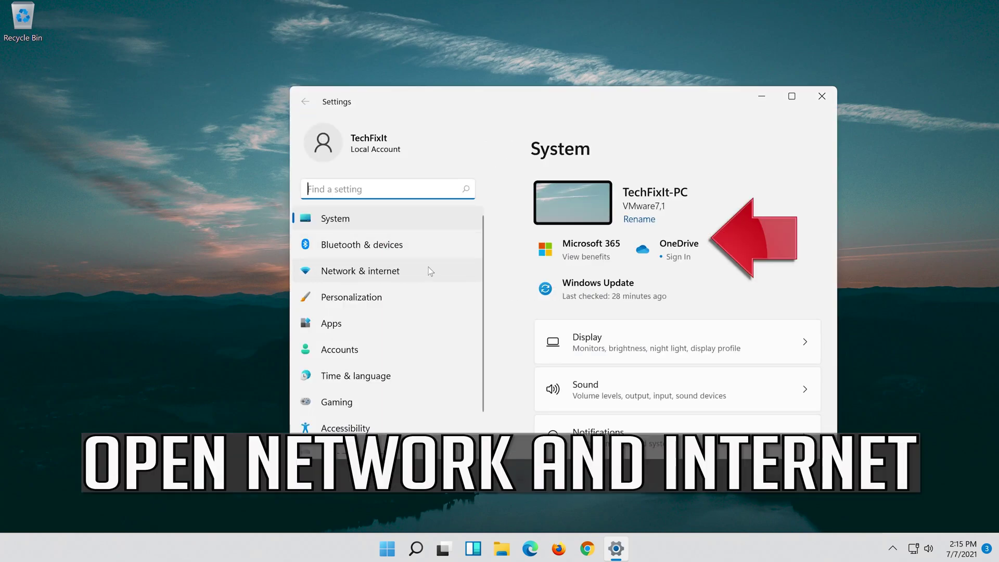
Go to Network & internet > Advanced network settings and scroll to Network reset.
left_click(387, 275)
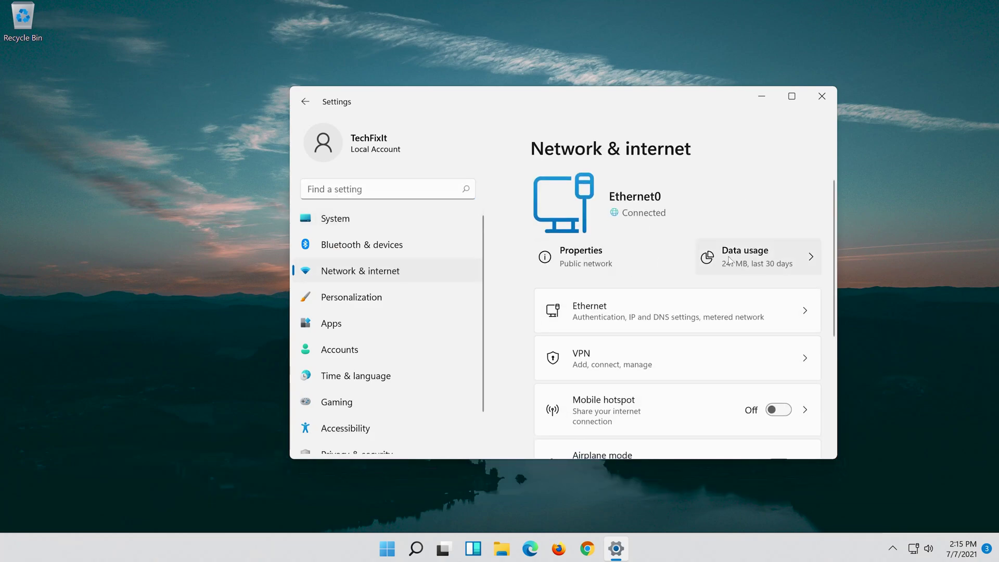
scroll(716, 258, "down", 4)
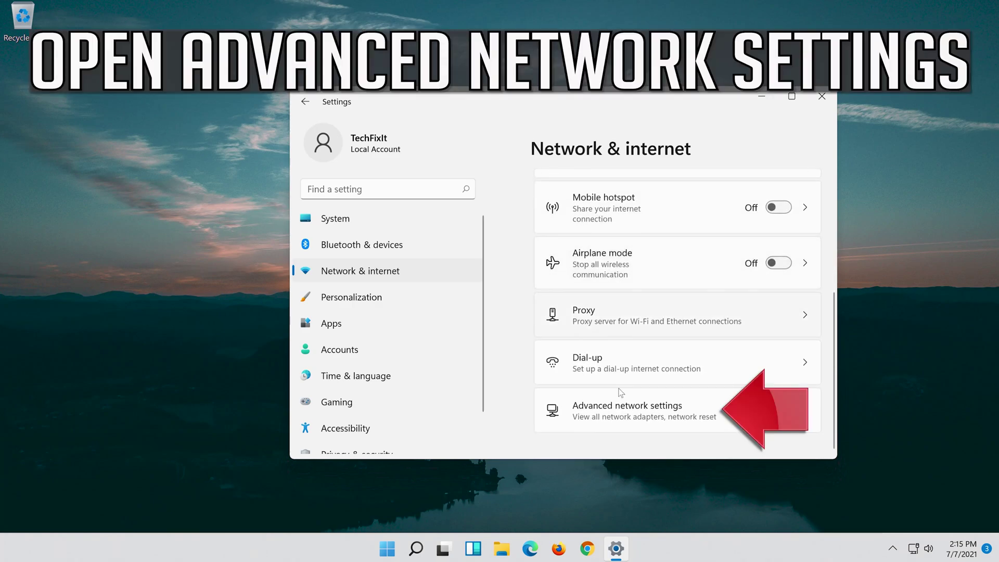
left_click(613, 415)
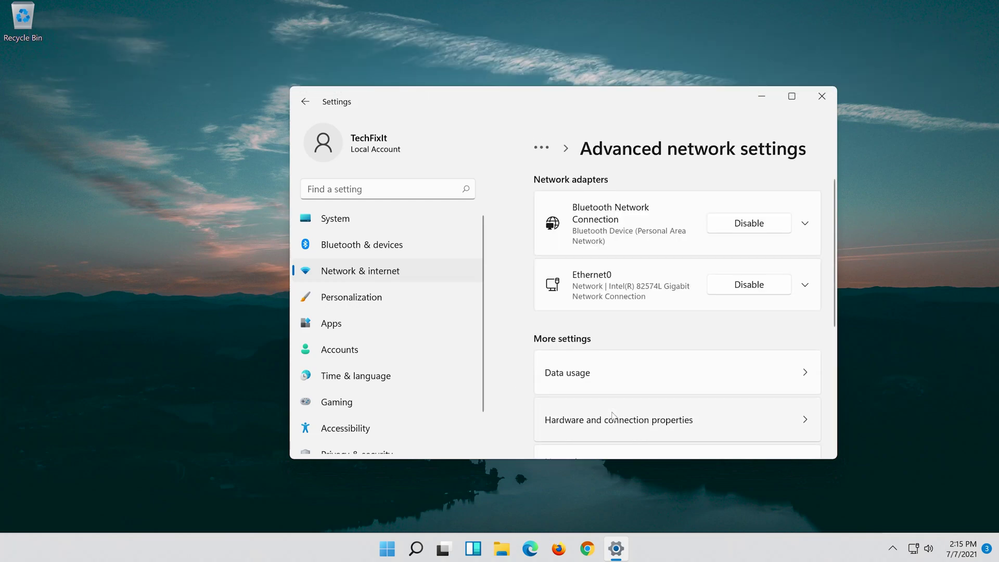
scroll(612, 415, "down", 3)
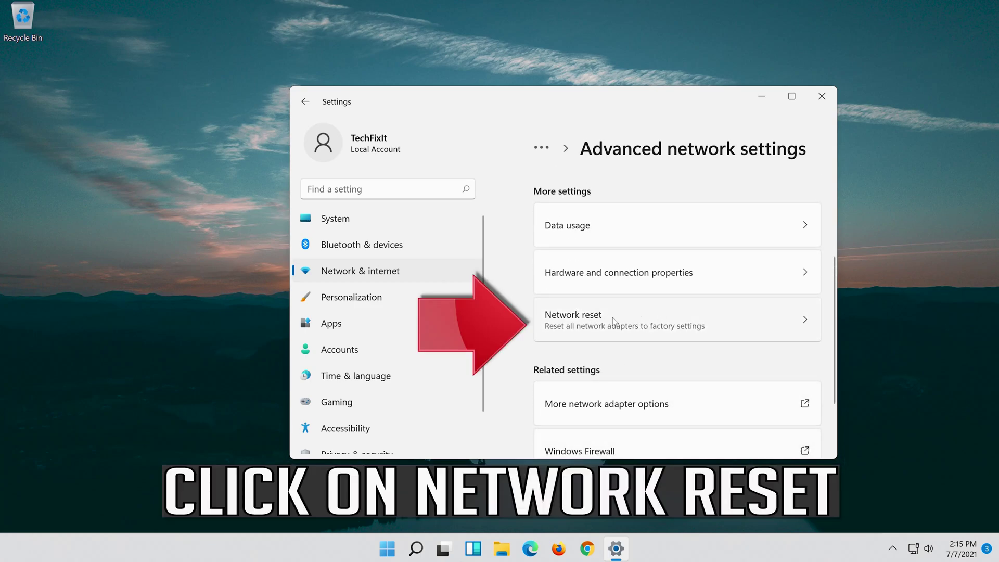
Reset all network adapters via Network reset and confirm with Yes.
left_click(673, 318)
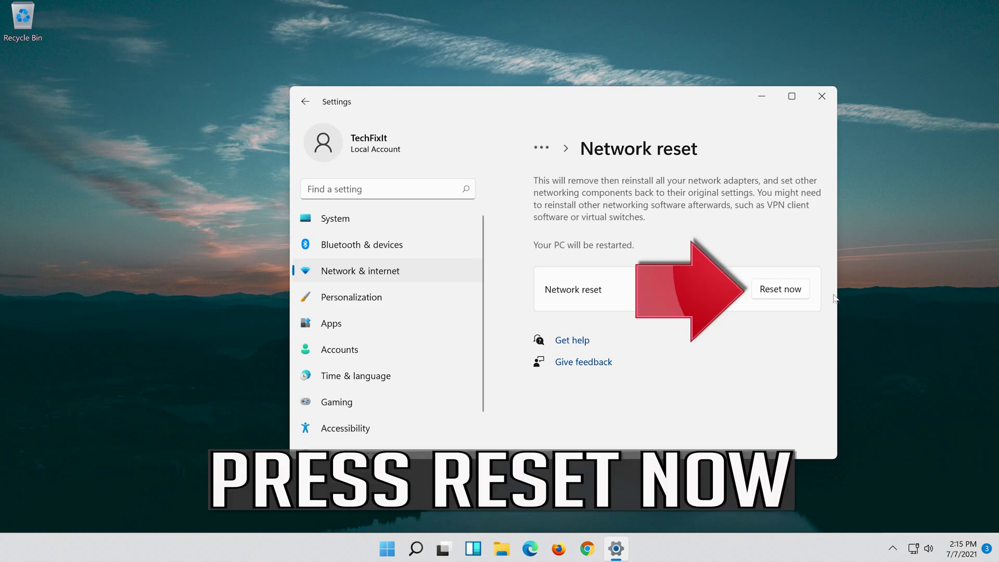
left_click(783, 288)
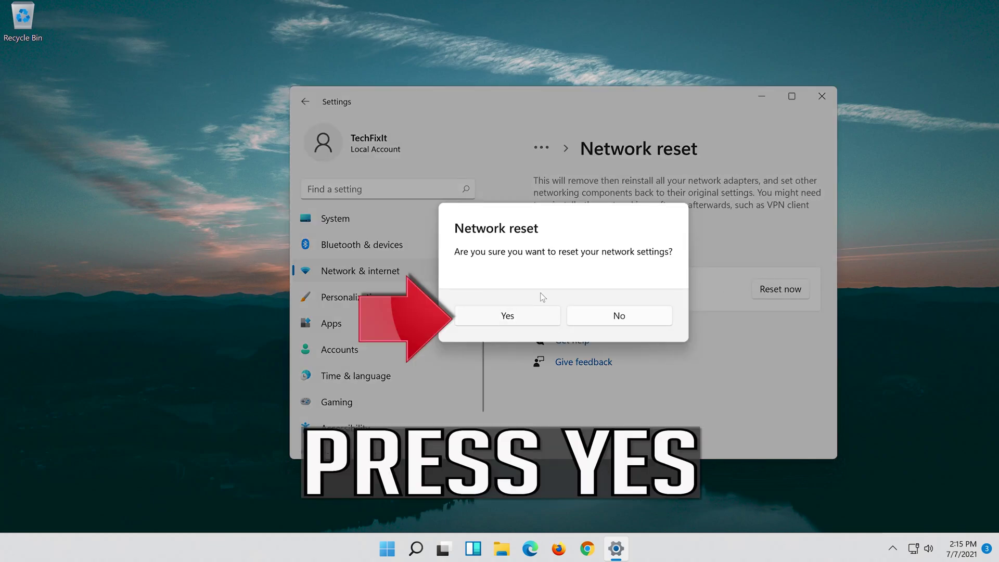
left_click(517, 318)
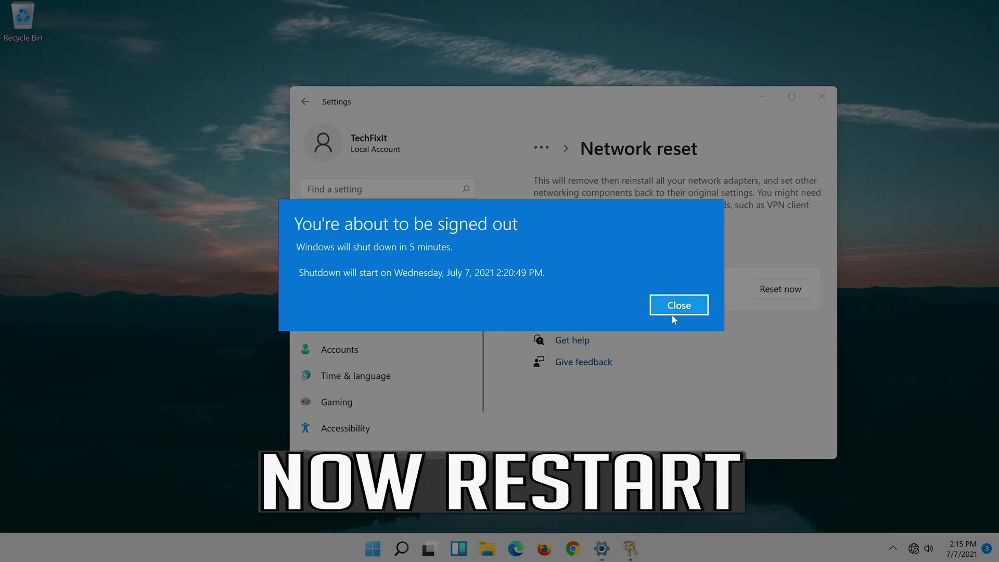
Dismiss the sign-out notice and close Settings.
left_click(677, 310)
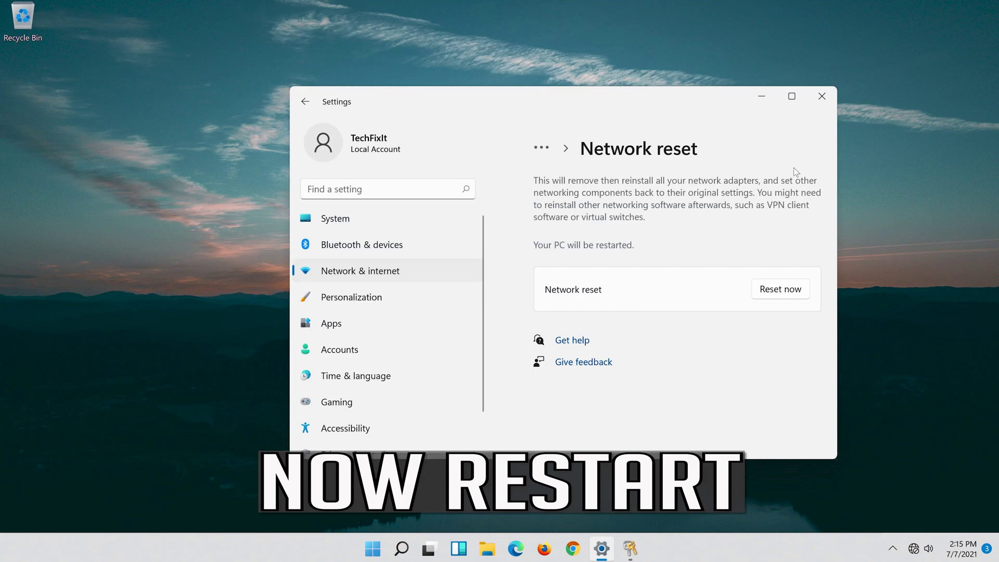
left_click(823, 97)
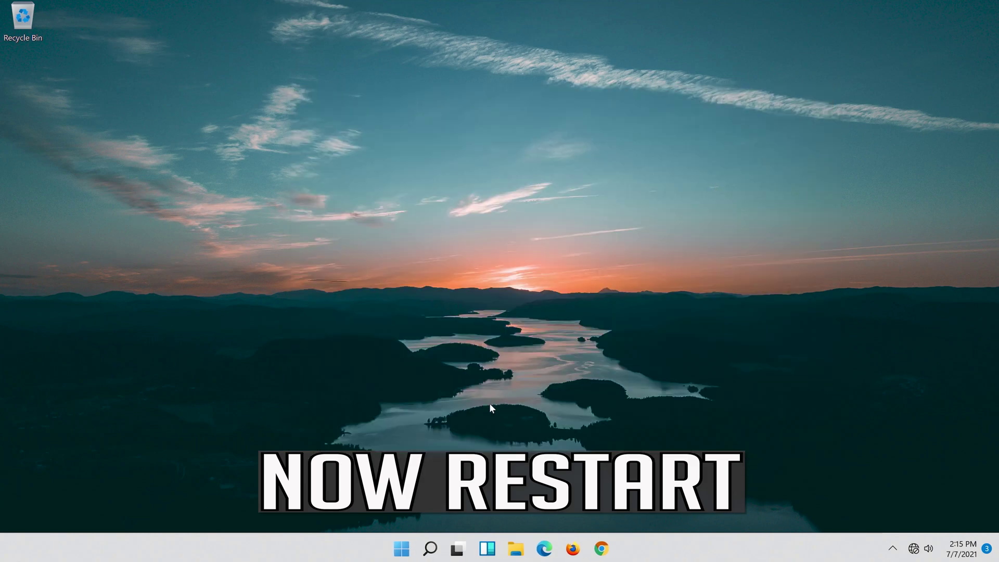
Restart Windows from the Start menu to complete the network reset.
left_click(390, 556)
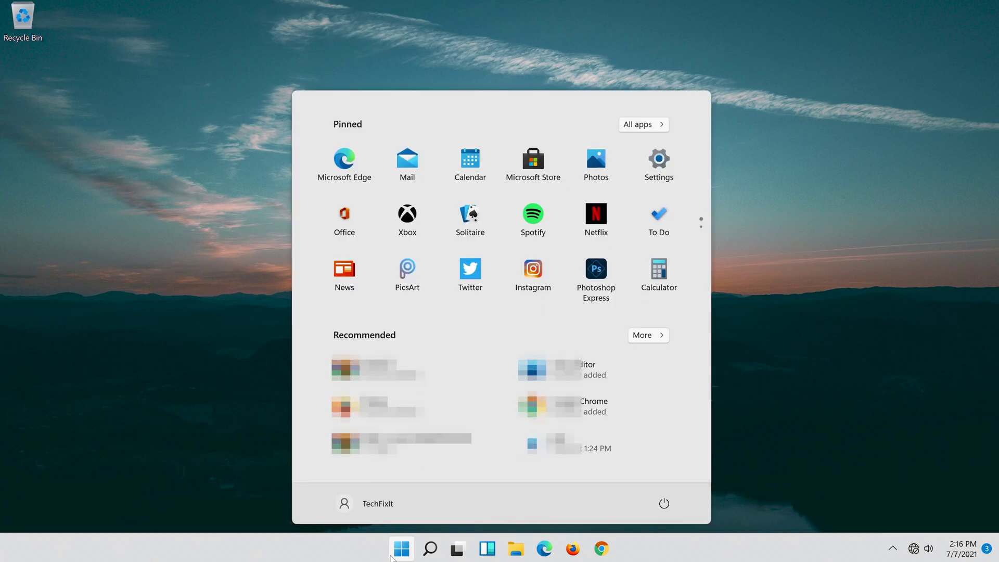
left_click(668, 506)
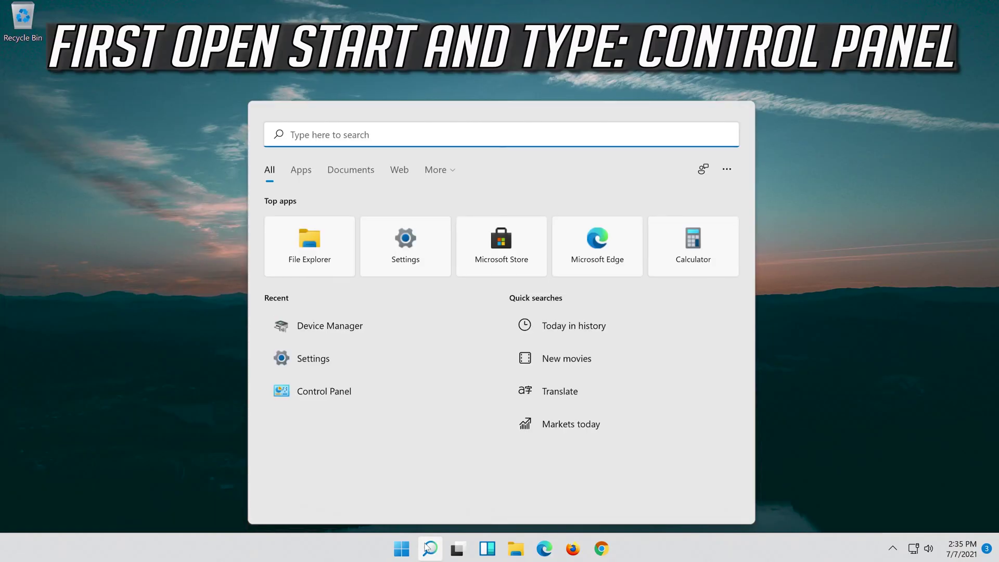
Search 'control panel', then open Network and Internet > Network and Sharing Center.
type("control pa")
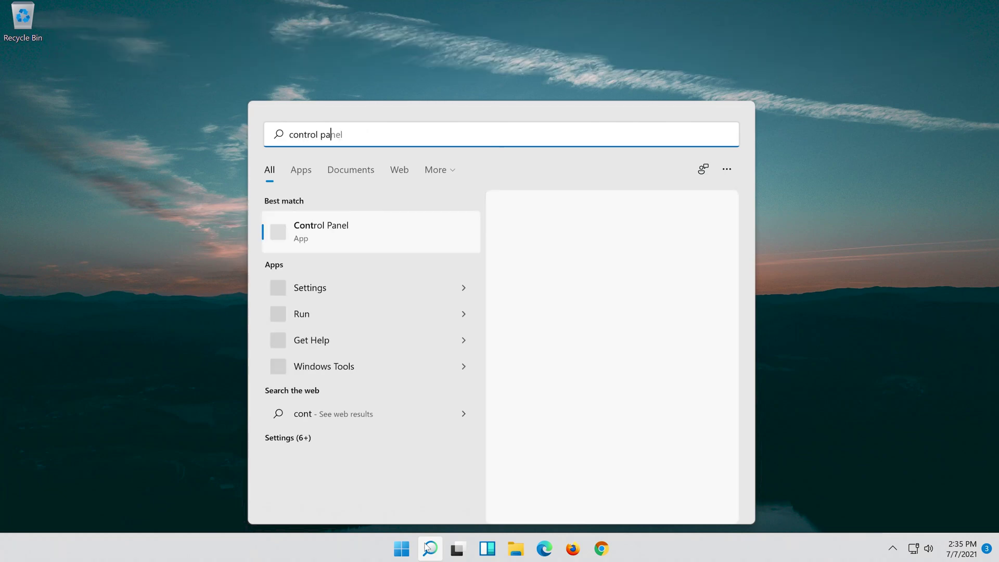
type("nel")
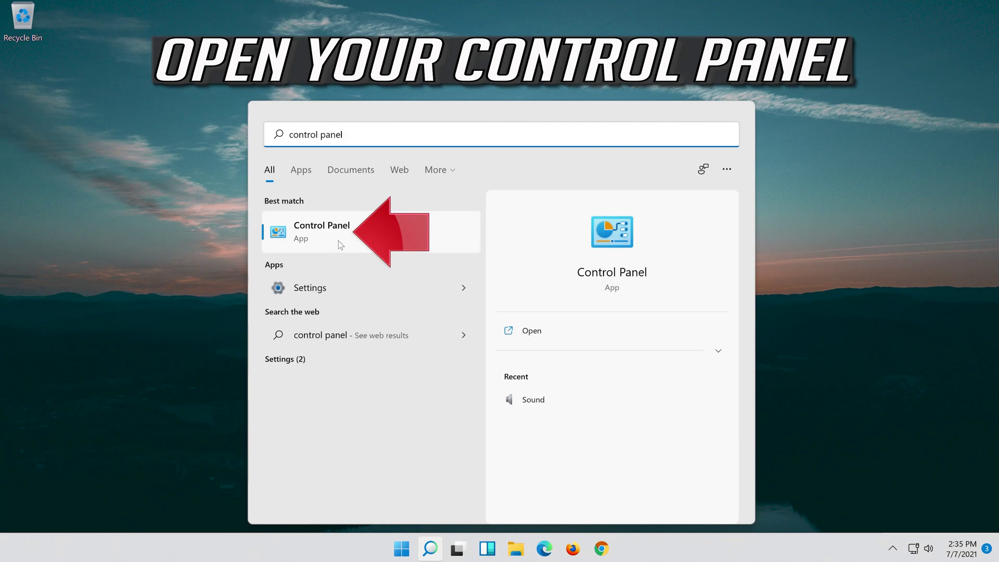
left_click(367, 249)
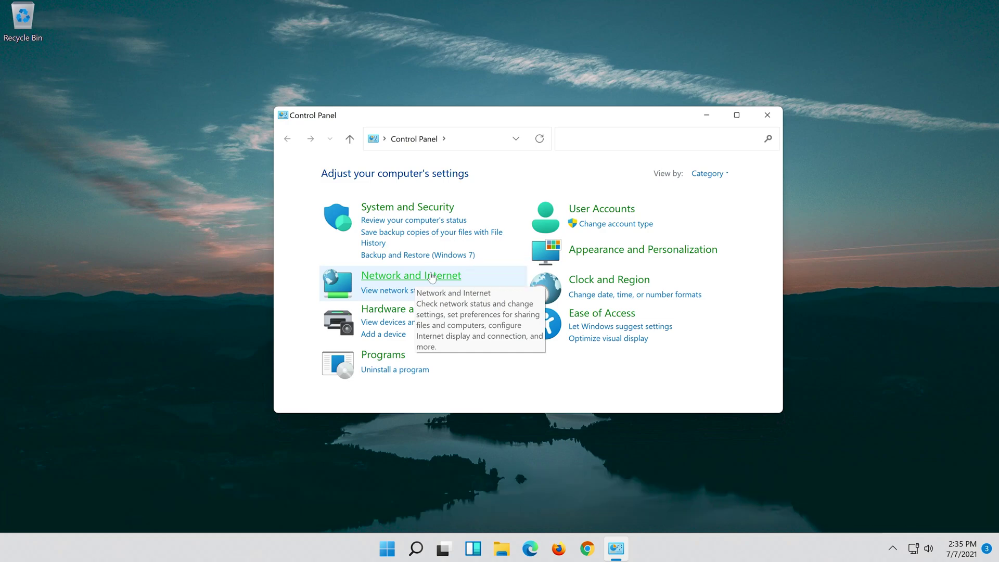
left_click(432, 276)
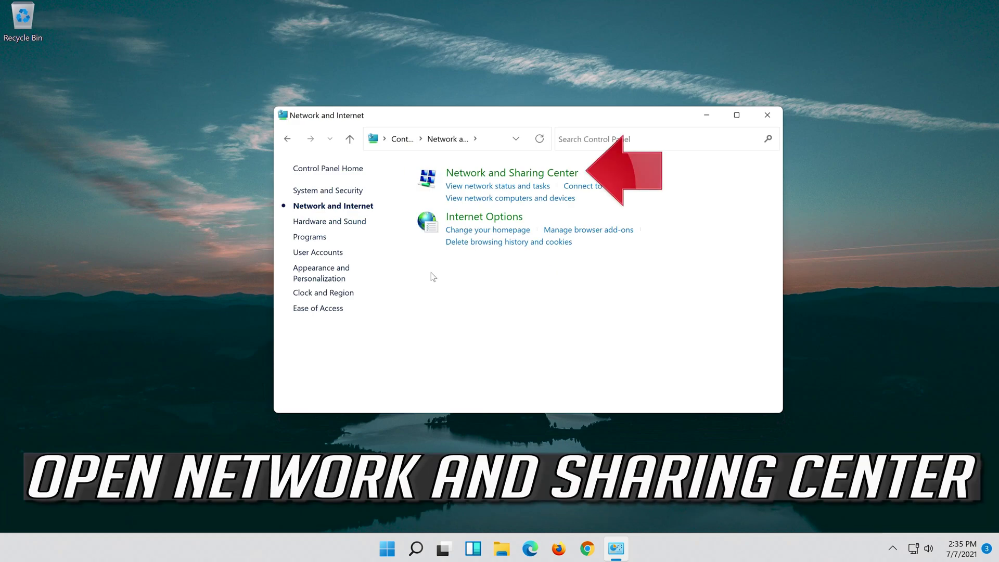
mouse_move(511, 173)
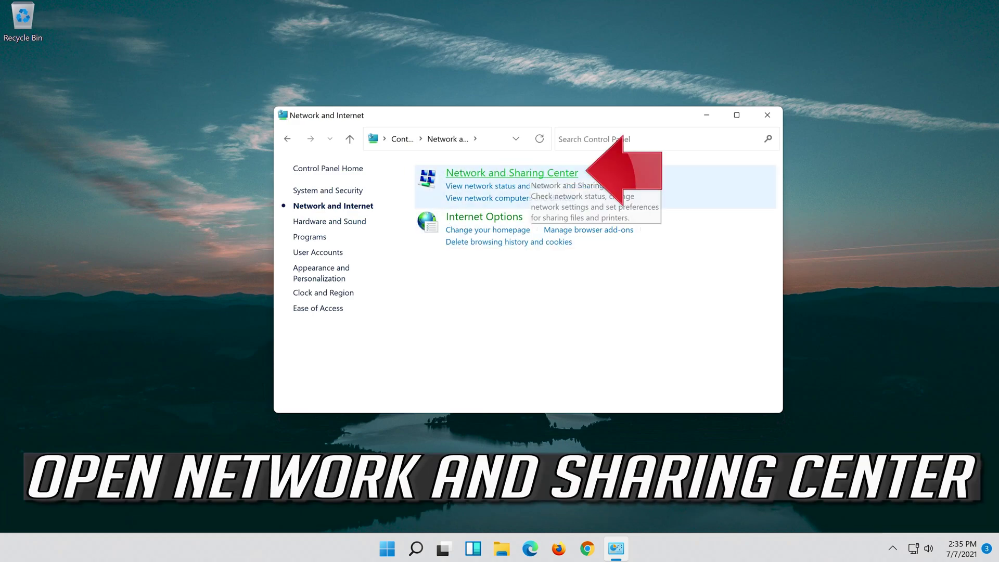
left_click(485, 172)
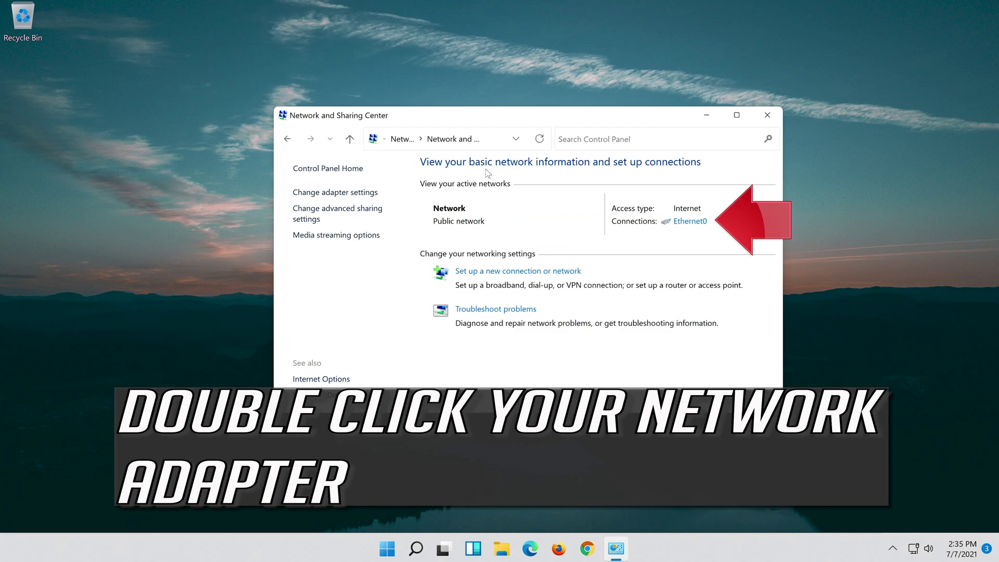
Open Ethernet0's properties and bring up Internet Protocol Version 4 (TCP/IPv4) properties.
left_click(687, 224)
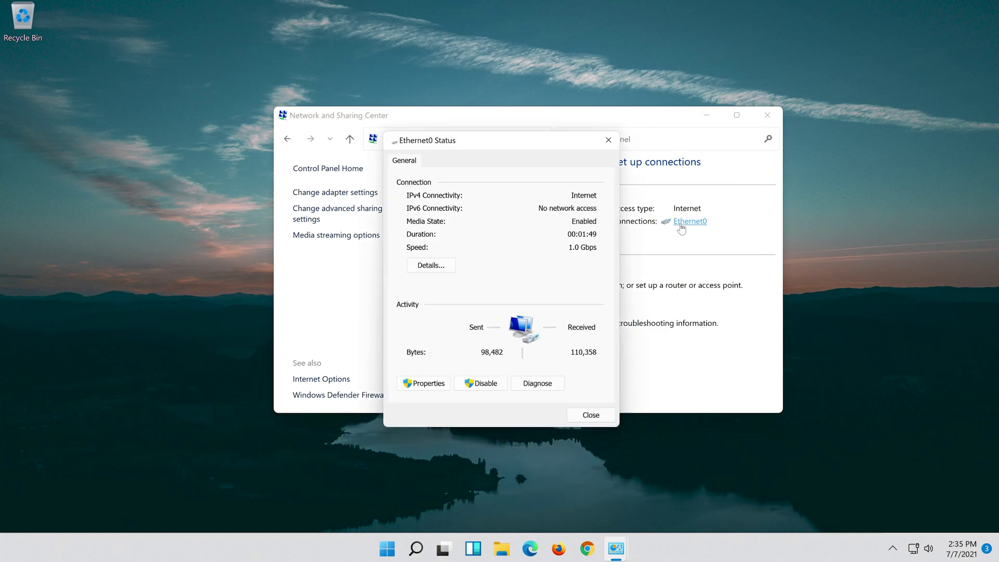
left_click(426, 384)
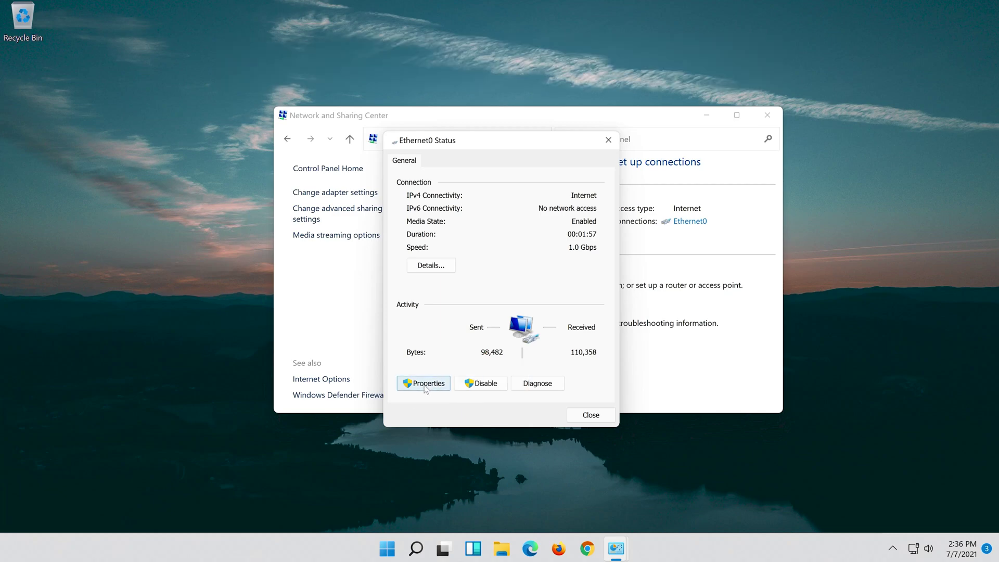
left_click(425, 385)
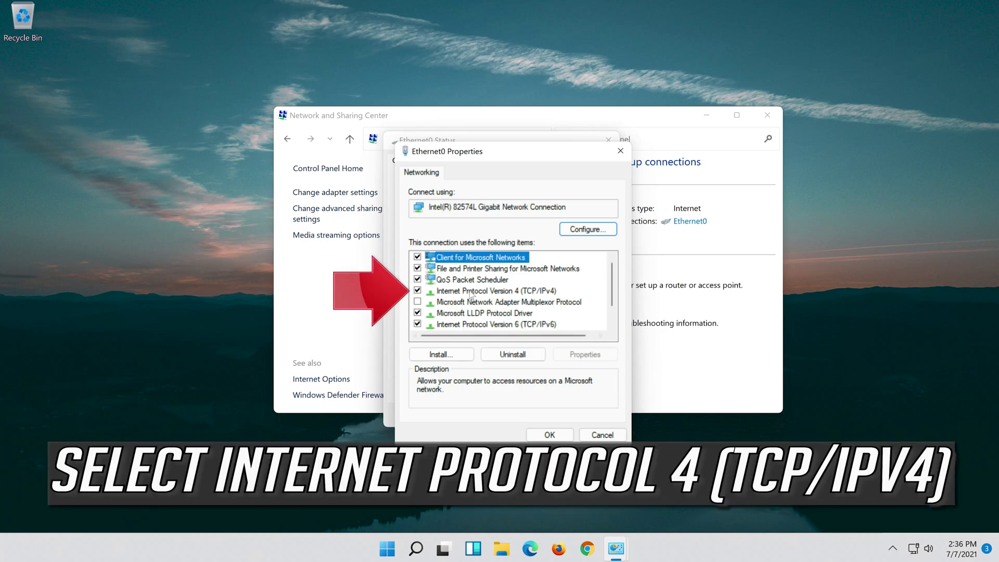
left_click(442, 292)
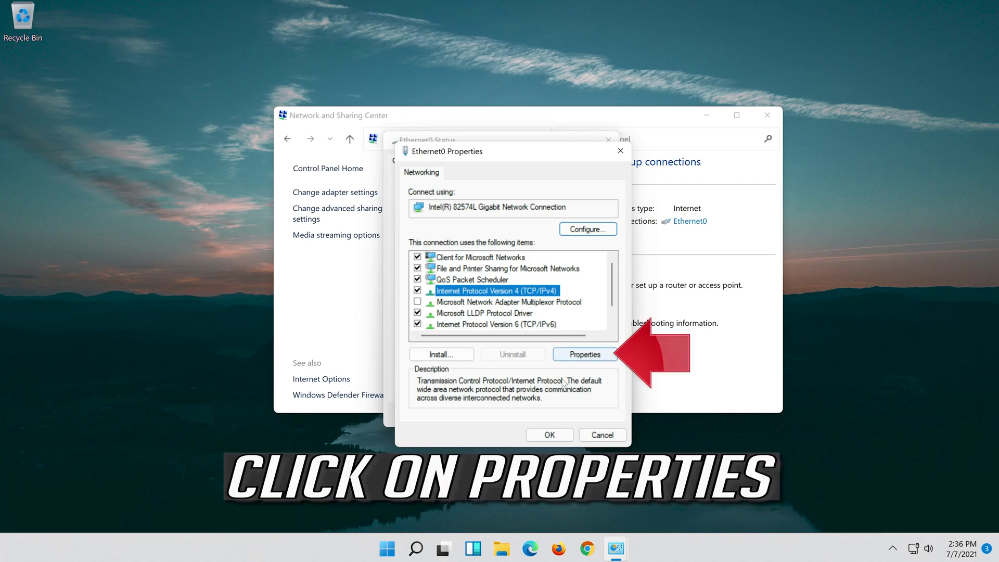
left_click(585, 355)
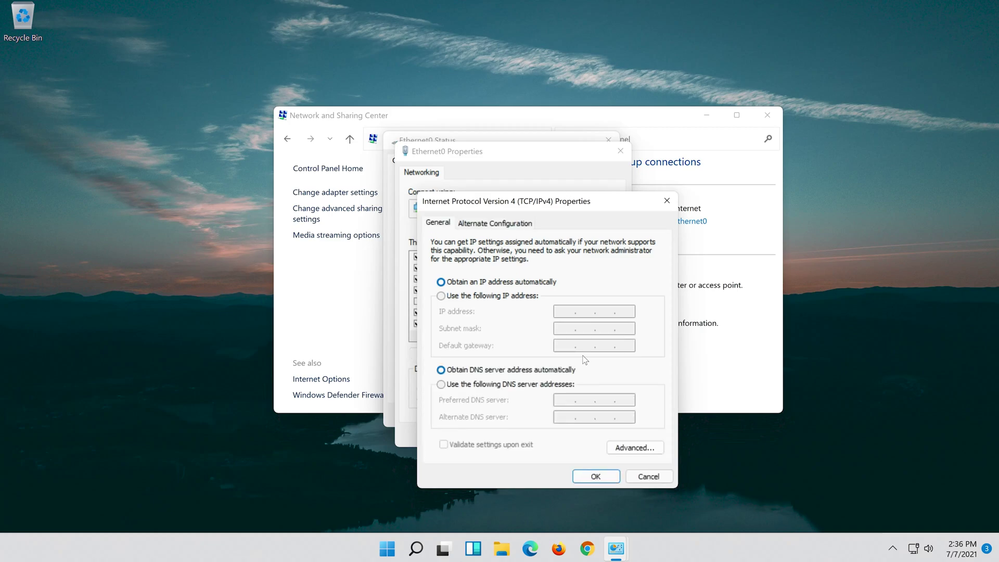
Set Ethernet0's IPv4 DNS servers to 8.8.8.8 (preferred) and 8.8.4.4 (alternate) and save.
left_click(441, 385)
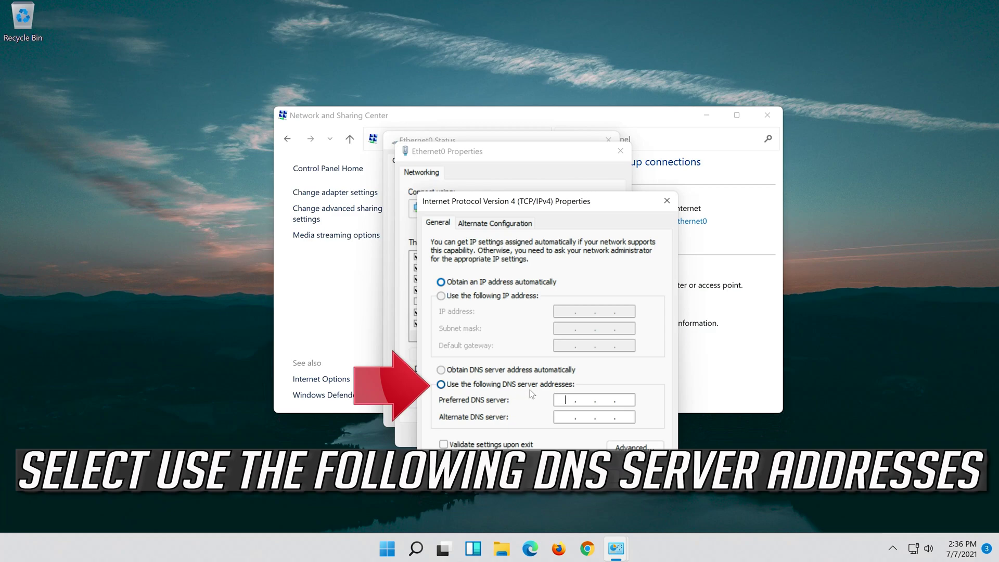
left_click(568, 400)
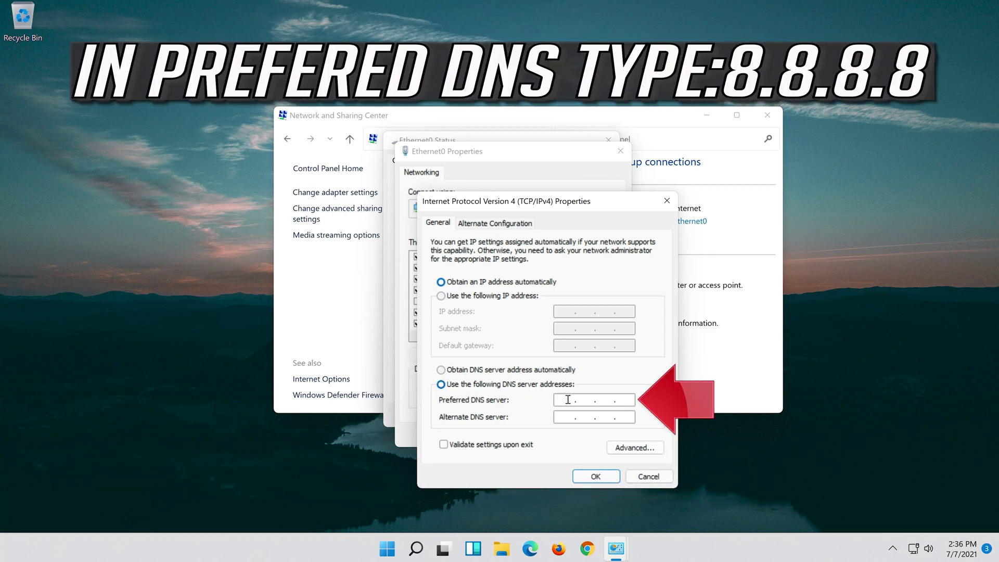
type("8 ")
type(". 8 . 8 . 8")
left_click(566, 417)
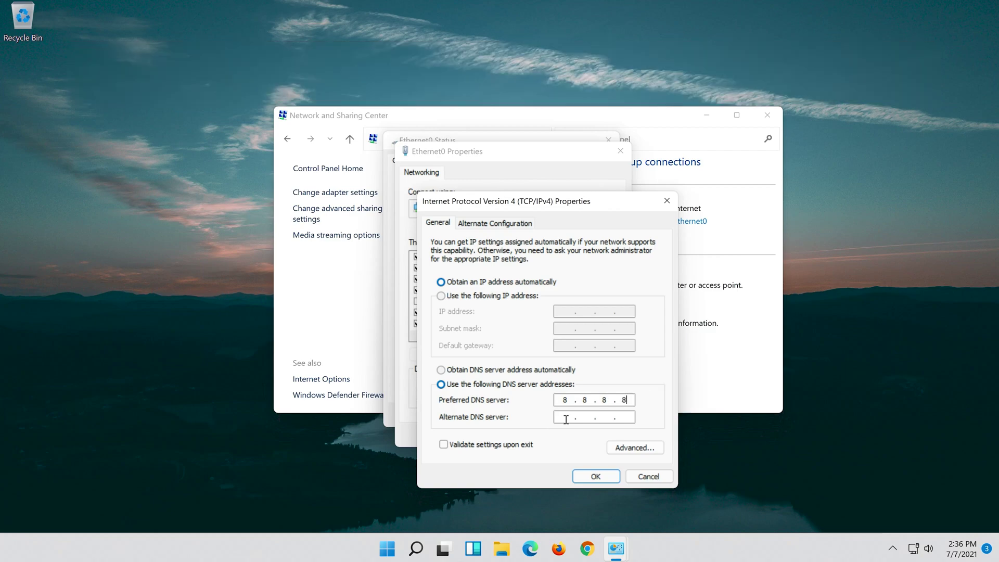
type("8 . ")
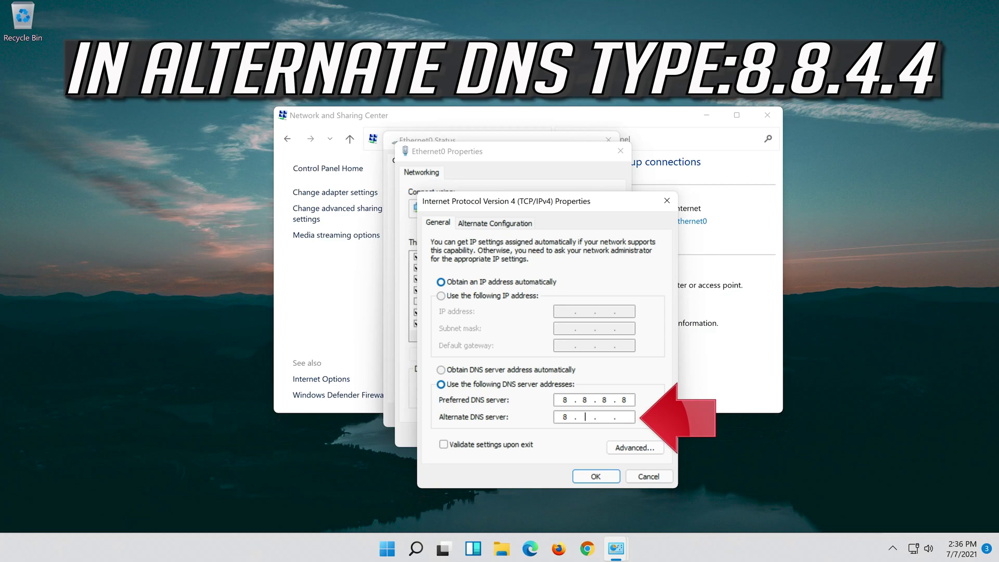
type("8")
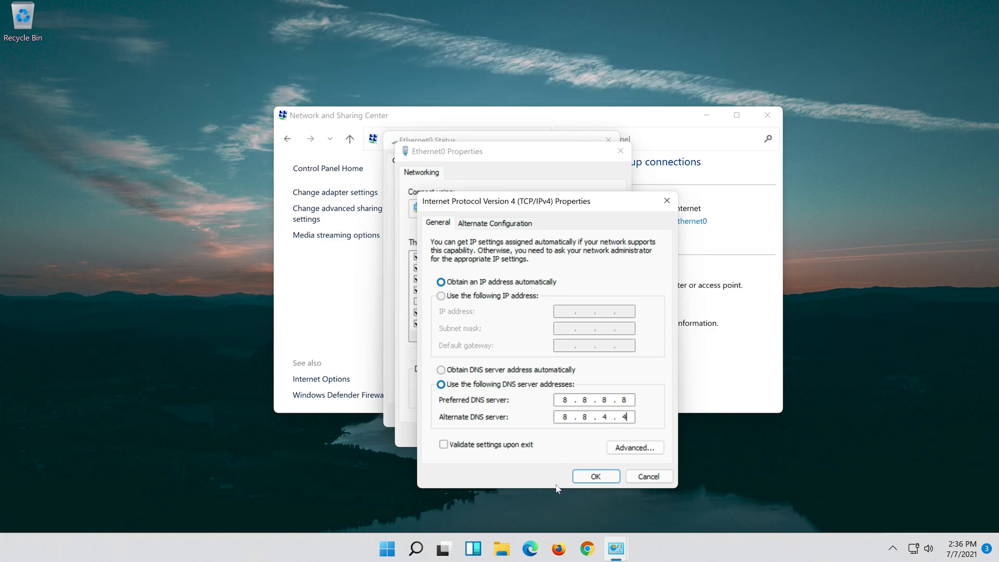
left_click(596, 477)
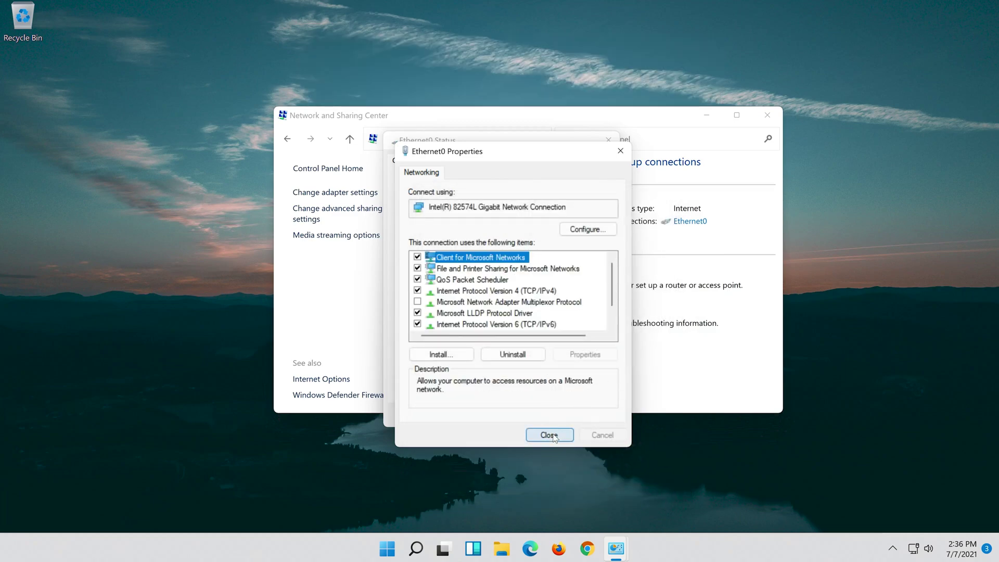
Close the Ethernet0 properties, the Ethernet0 status window and the Network and Sharing Center.
left_click(561, 439)
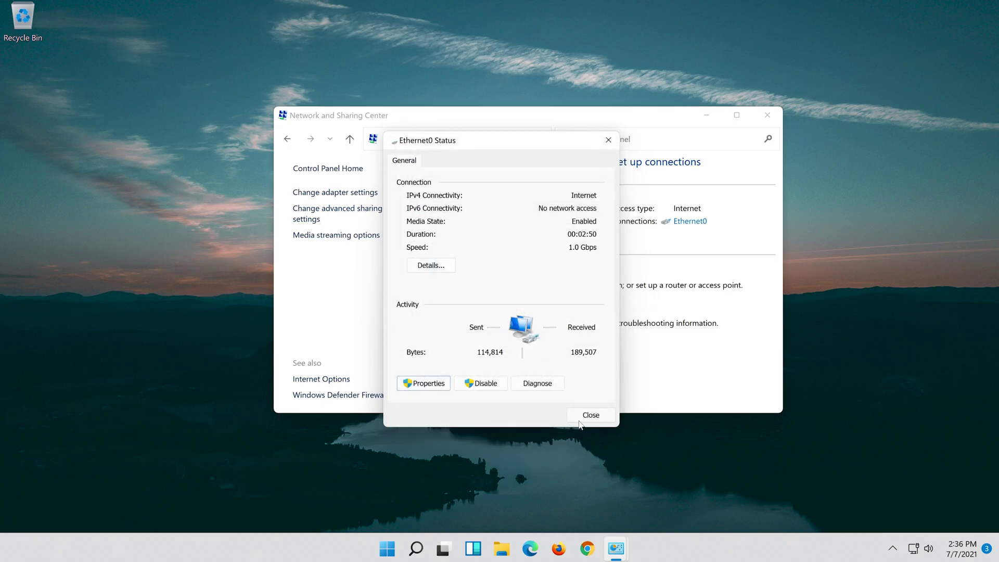
left_click(586, 416)
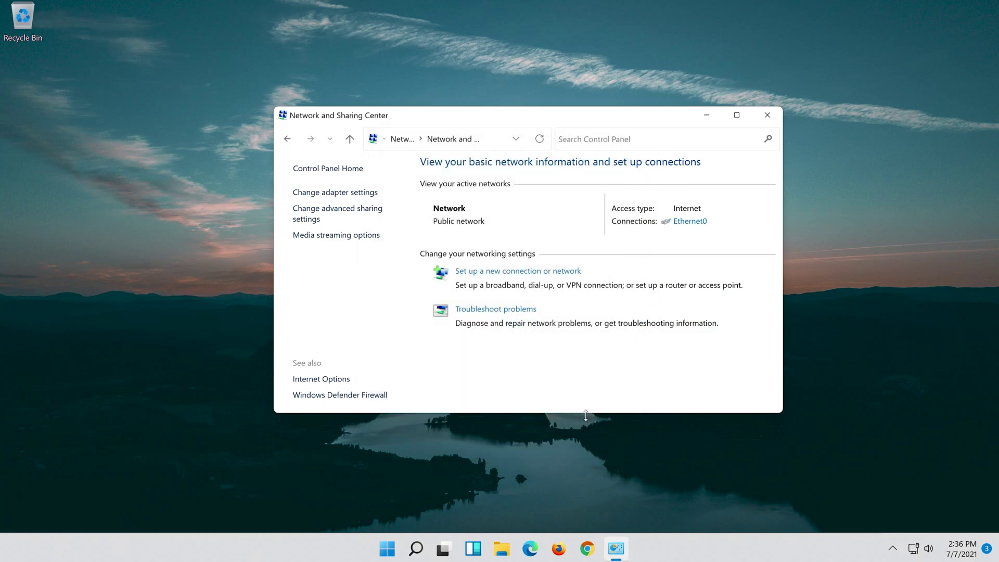
left_click(770, 115)
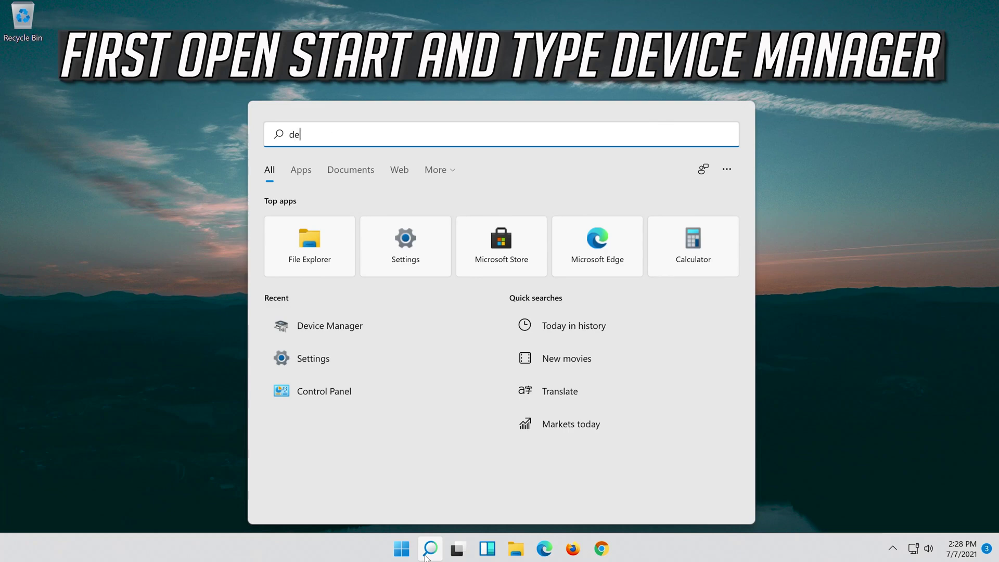
Search for 'device manager' and launch Device Manager from the results.
type("vice manage")
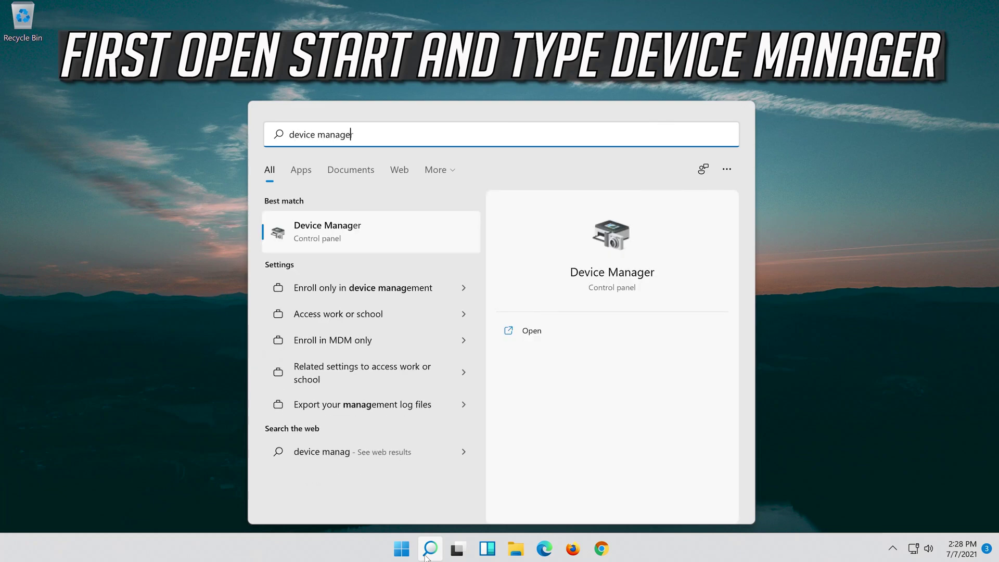
type("r")
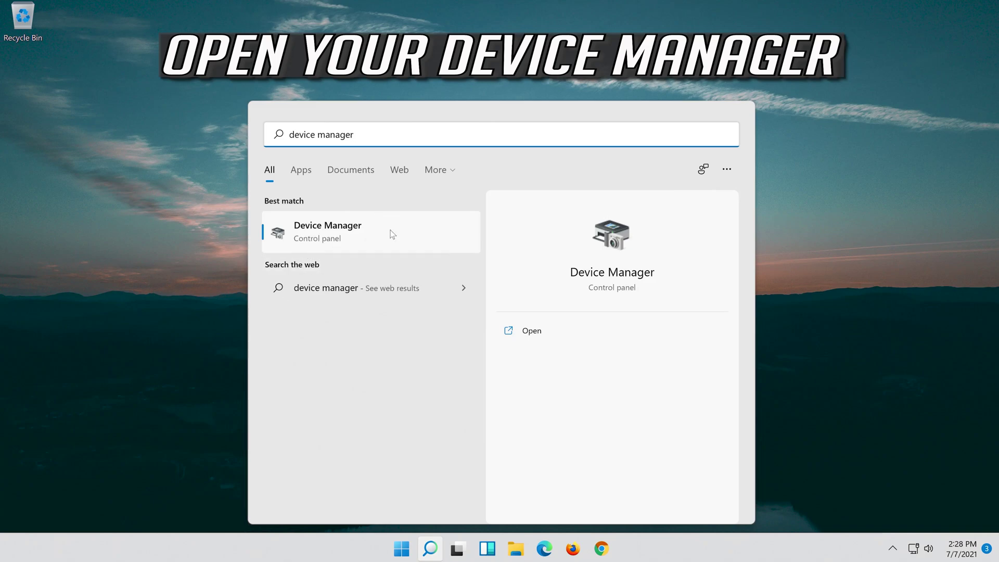
left_click(352, 239)
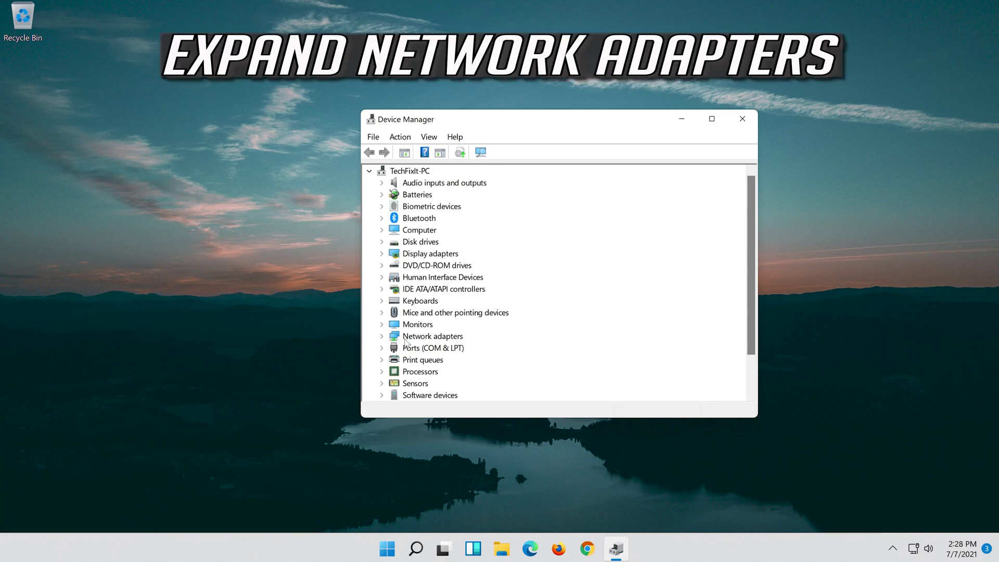
Expand Network adapters and open properties for the Intel(R) 82574L Gigabit Network Connection.
left_click(382, 337)
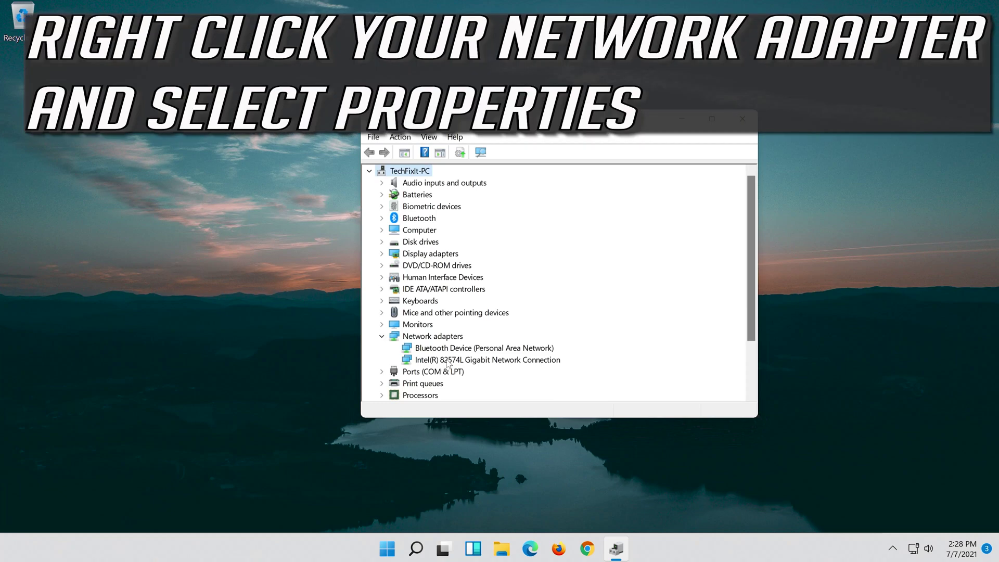
left_click(446, 362)
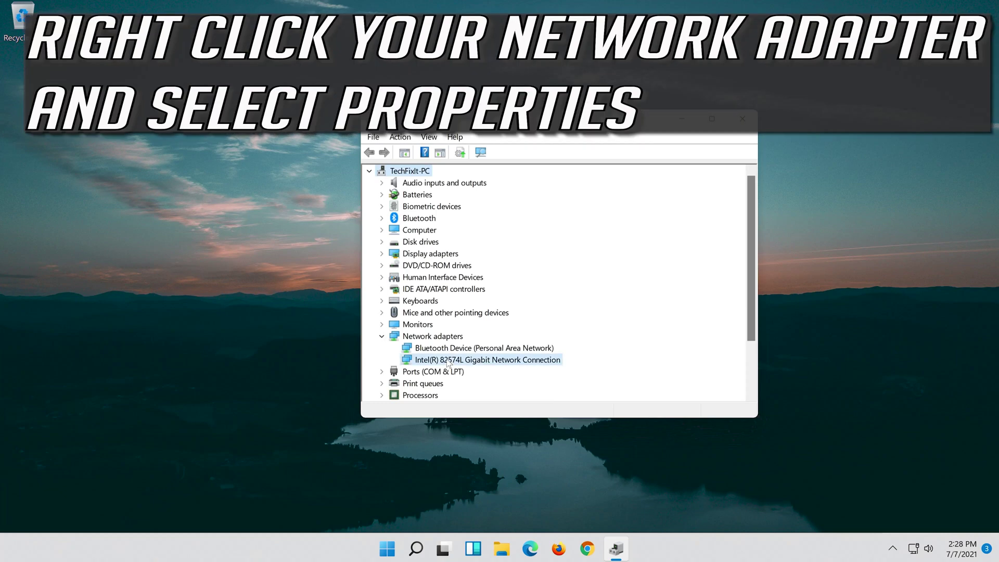
right_click(491, 364)
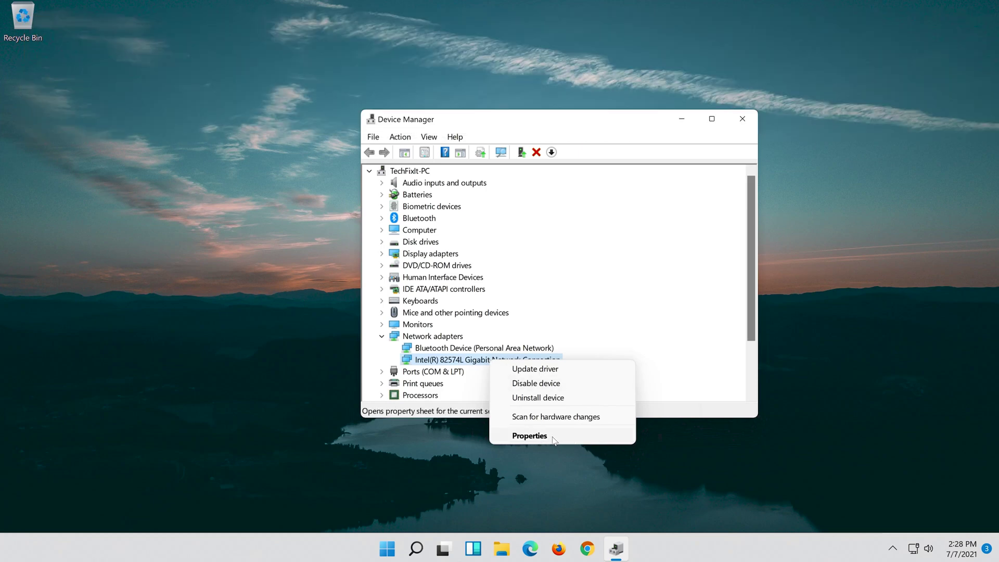
left_click(554, 436)
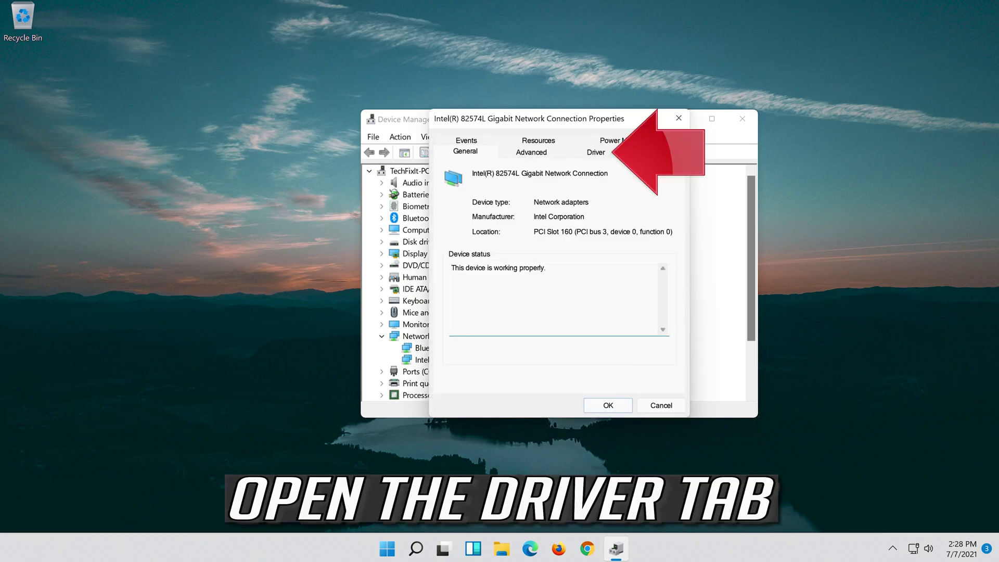
Uninstall the Intel(R) 82574L adapter from its Driver tab and confirm the removal.
left_click(596, 152)
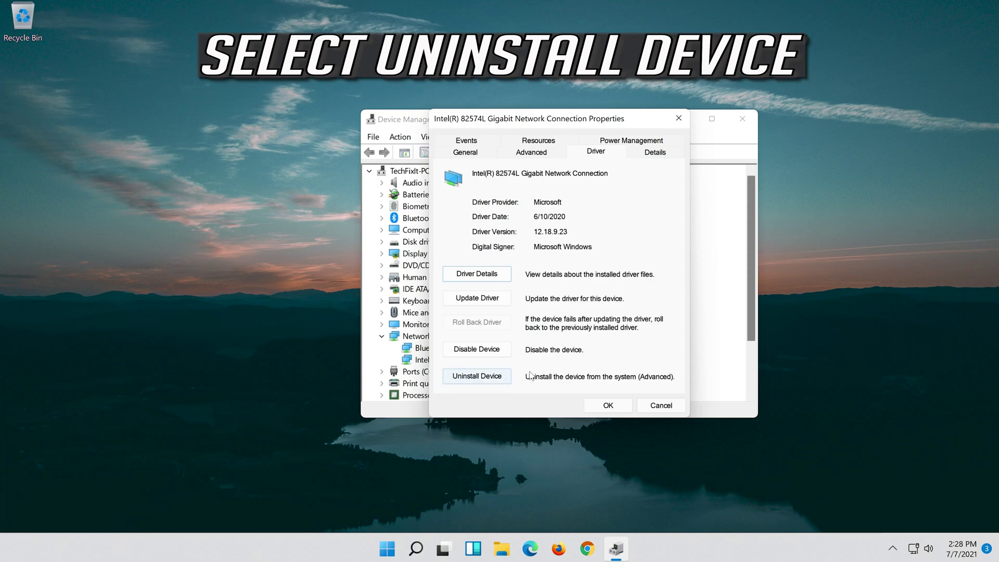
left_click(484, 379)
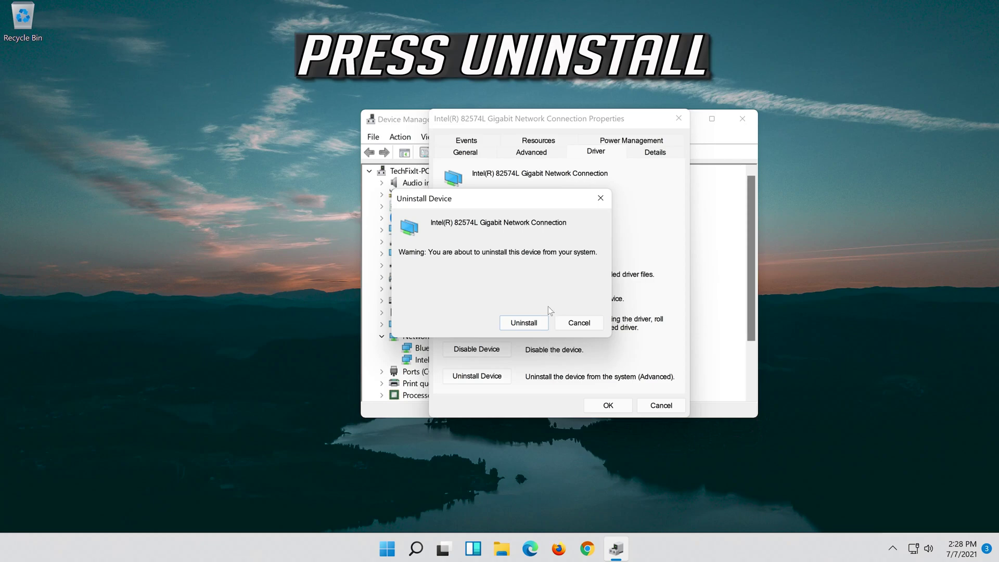
left_click(527, 325)
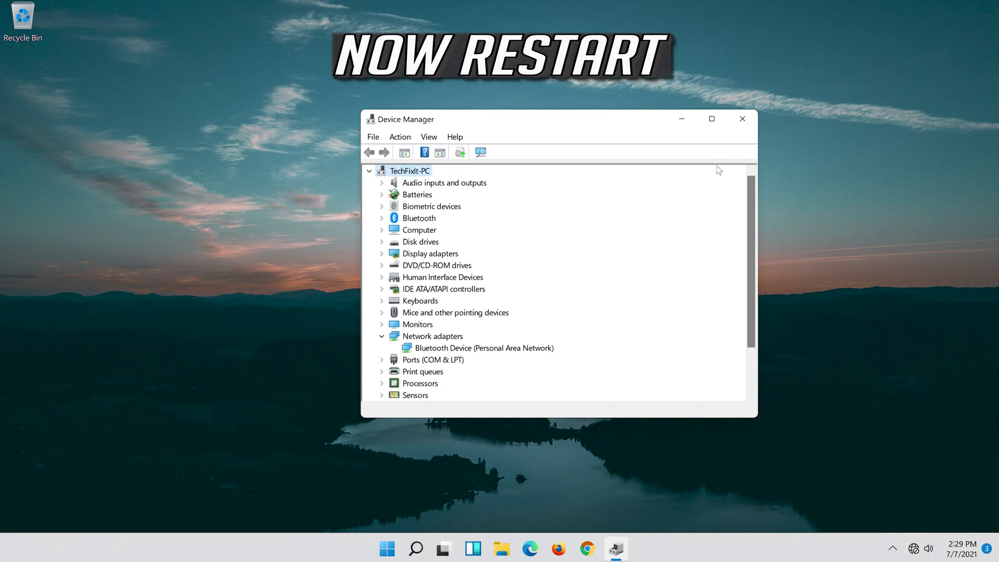
Close Device Manager and restart the PC from the Start menu power options.
left_click(743, 119)
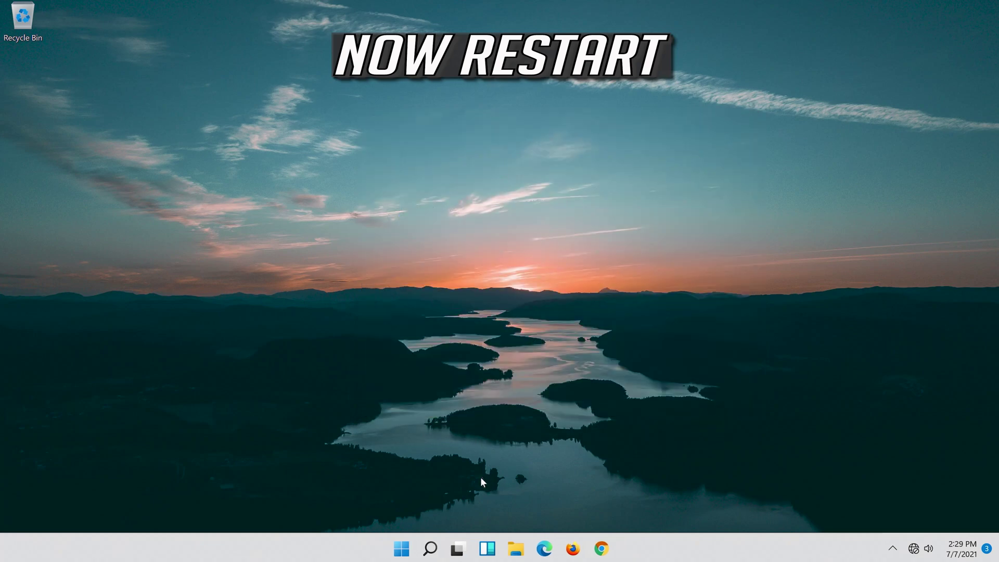
left_click(404, 549)
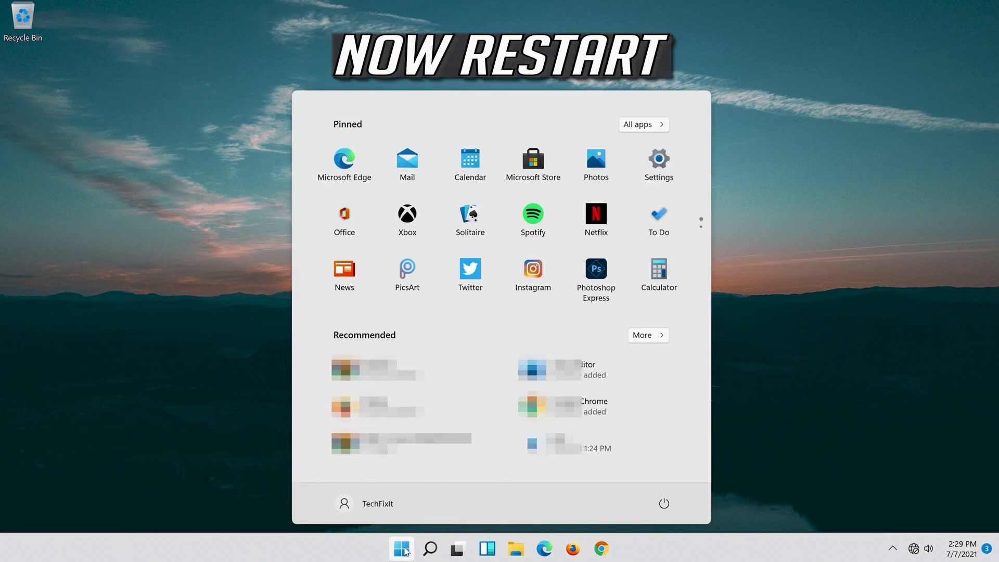
left_click(671, 507)
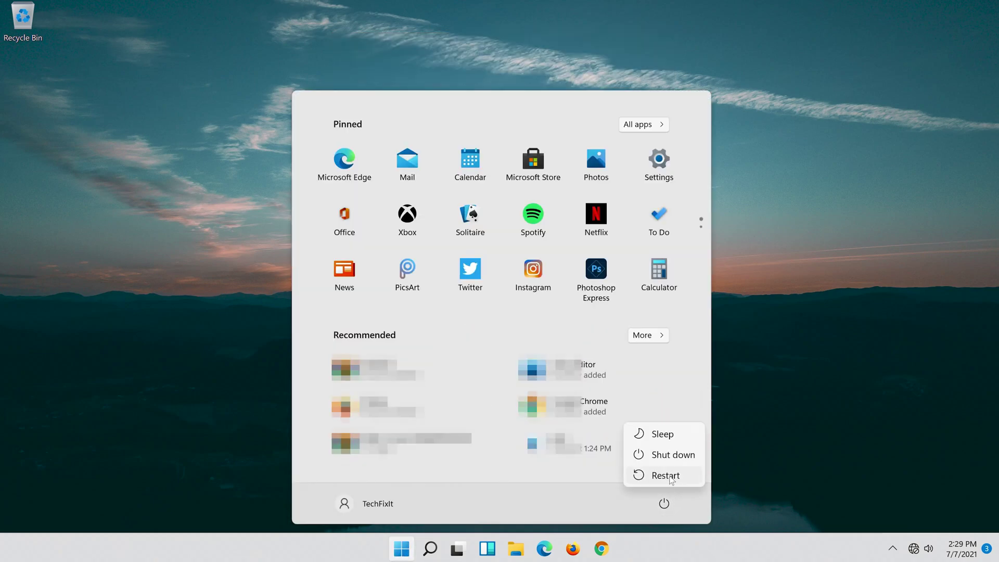
left_click(670, 476)
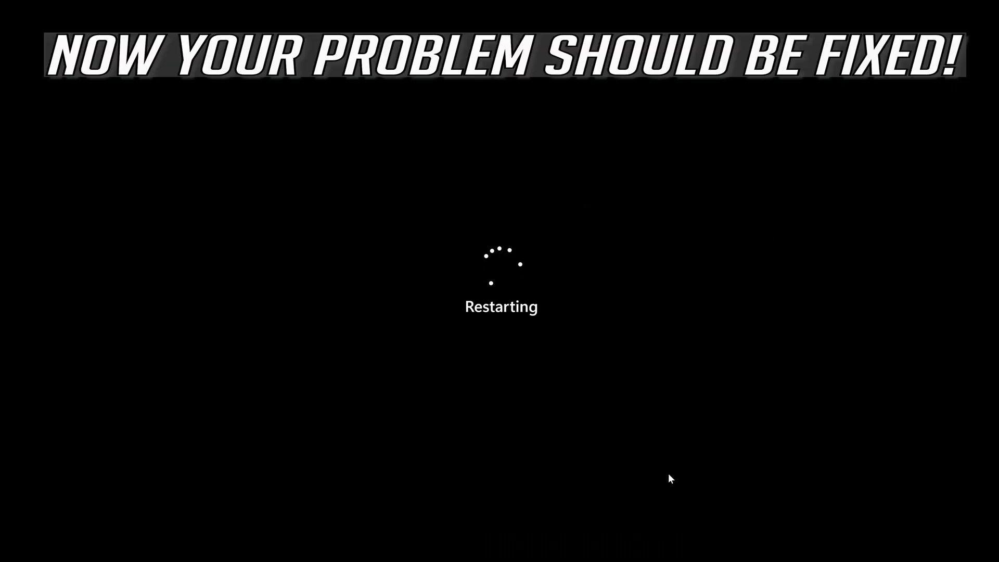